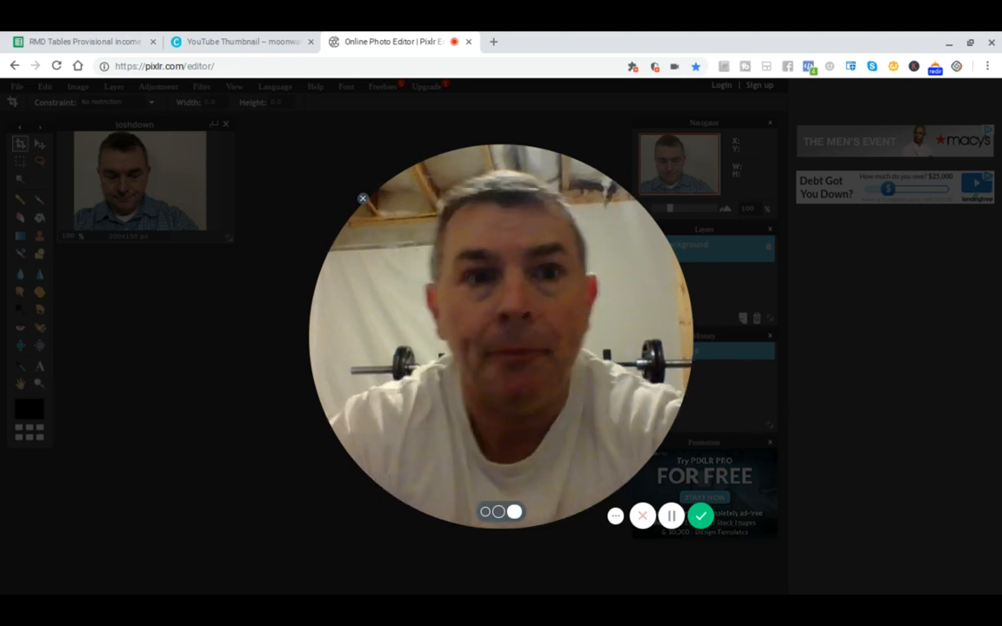
Enlarge the joshdown image window so that it fills the empty workspace between the tool palettes.
left_click(485, 513)
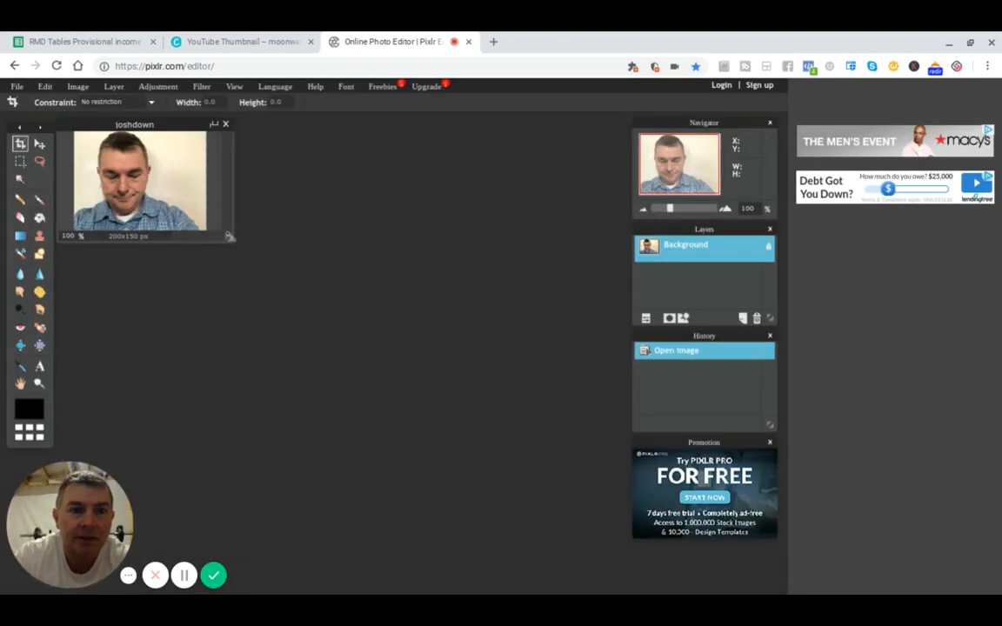
left_click_drag(228, 235, 629, 473)
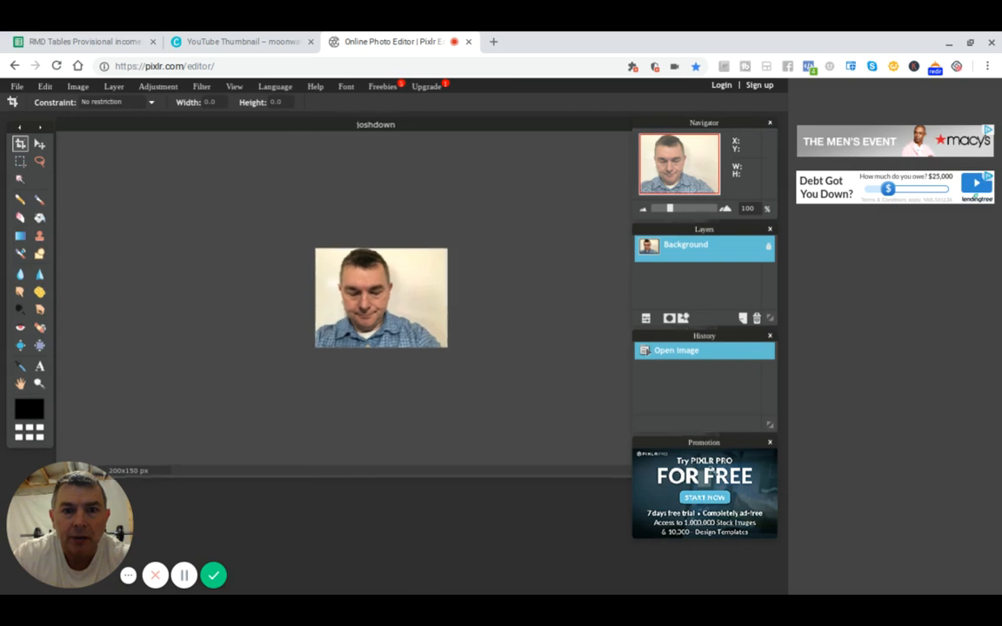
Switch to the Canva thumbnail, try out the uploaded looking-down photo, and delete it along with the red siren image.
left_click(225, 39)
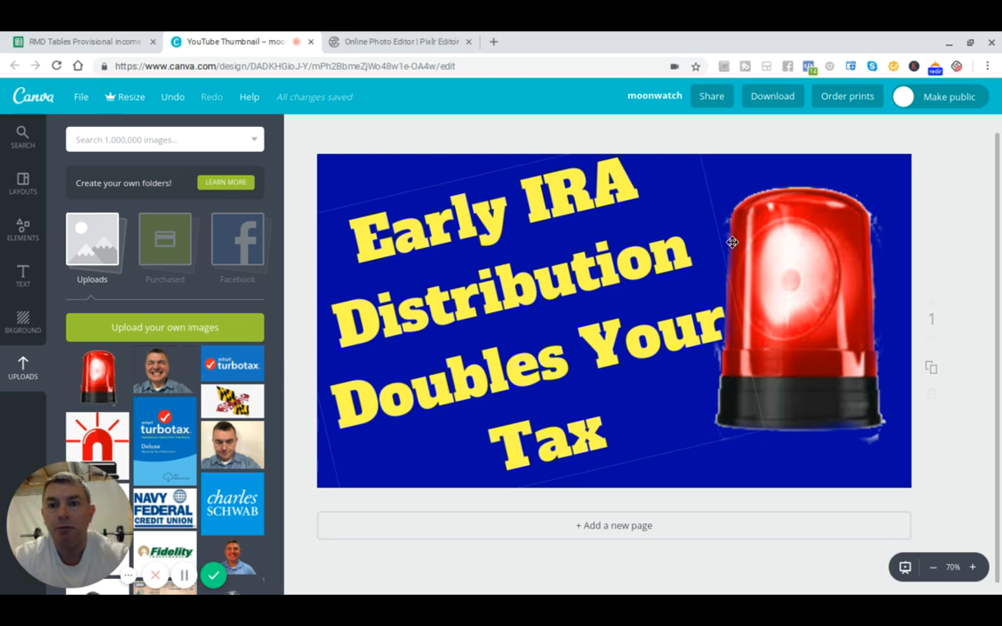
left_click(235, 435)
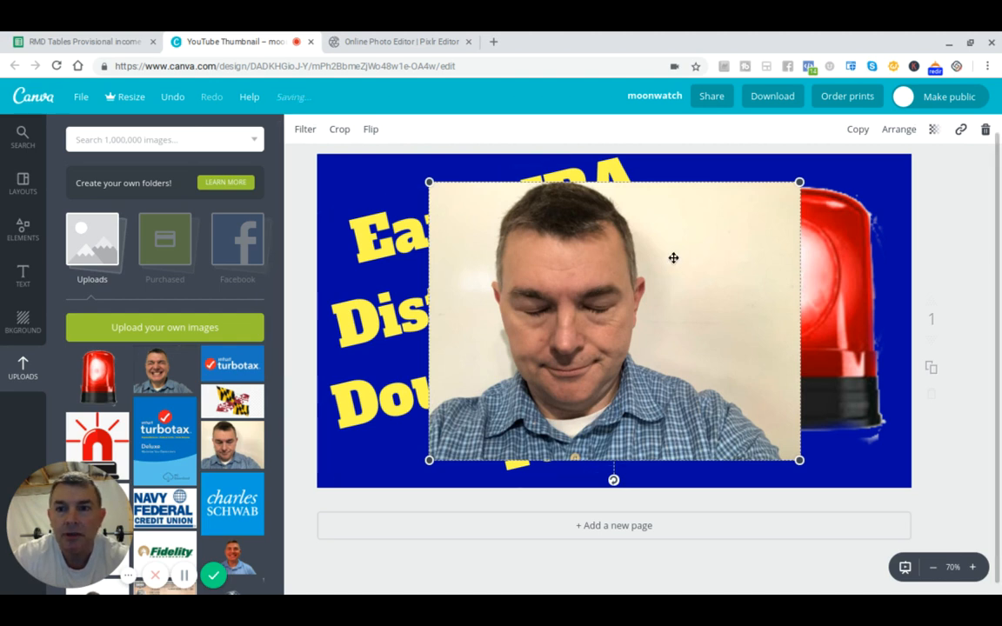
left_click(990, 137)
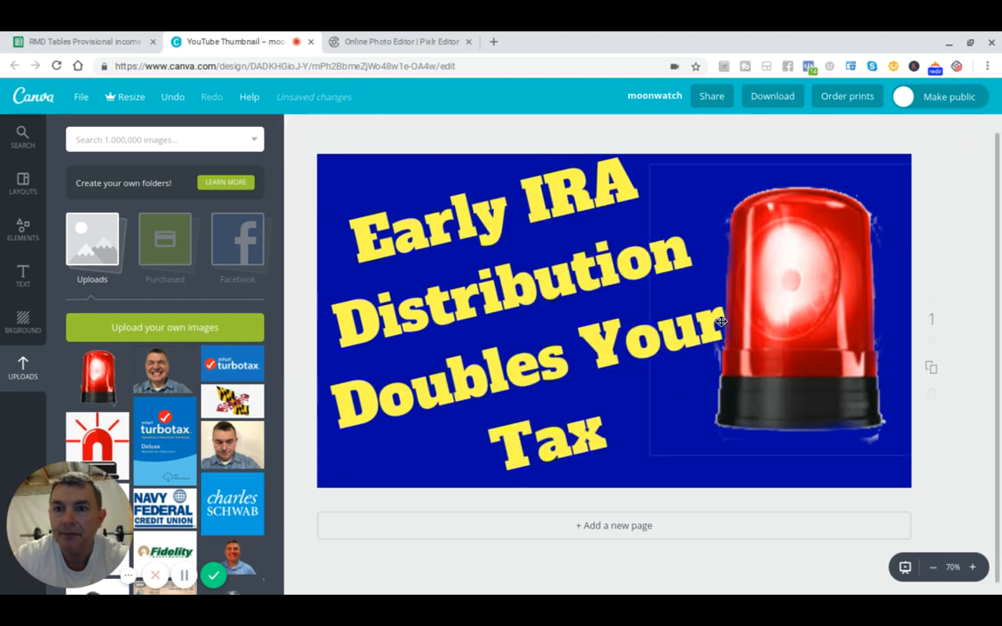
left_click(790, 313)
left_click(987, 132)
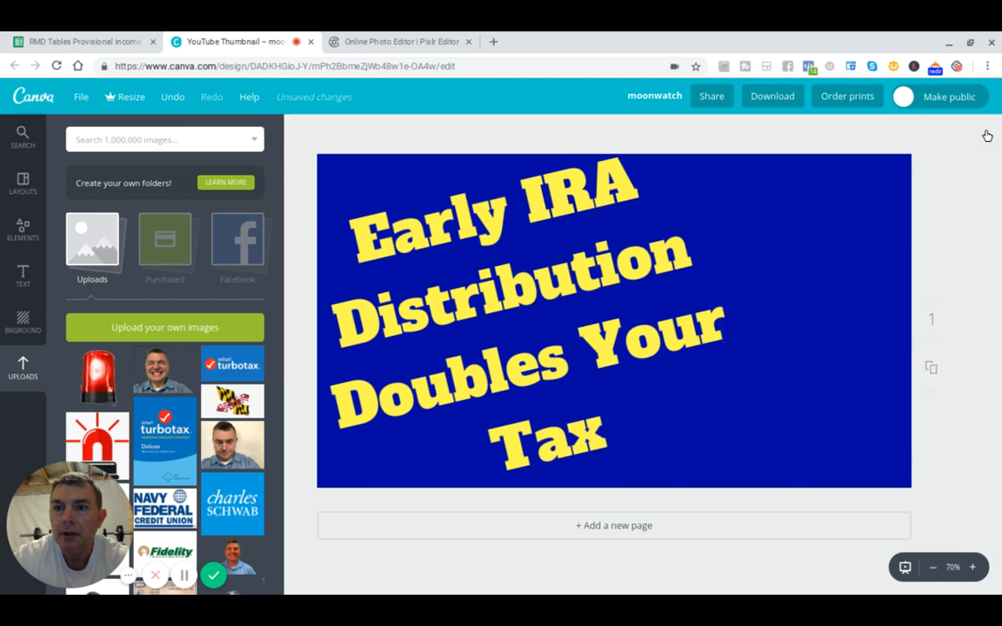
Add the background-free grimacing portrait to the thumbnail, compare it with the looking-down photo, and place the portrait at the design's right side.
left_click(176, 381)
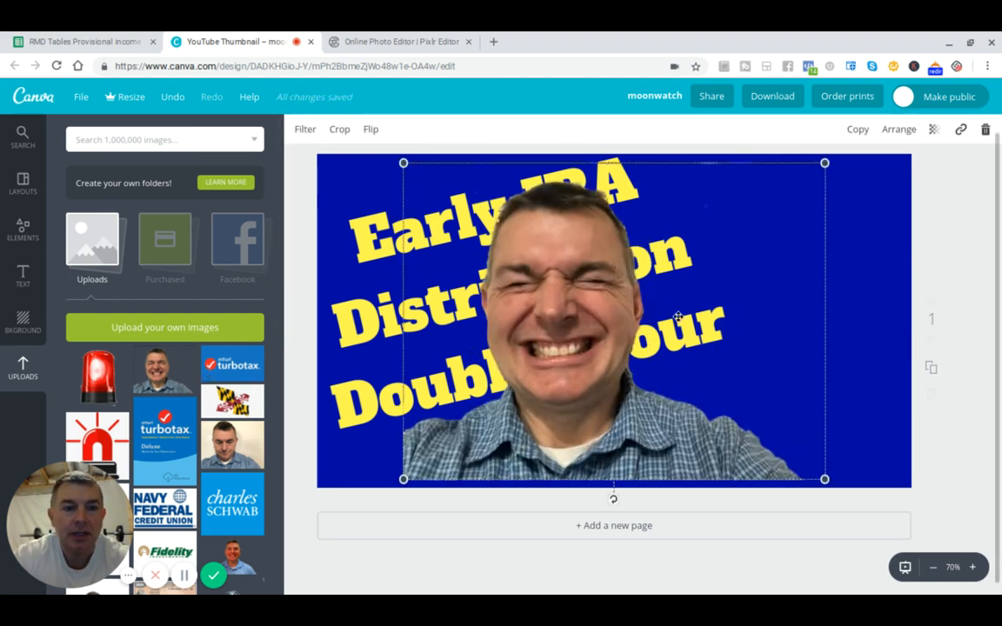
left_click(231, 444)
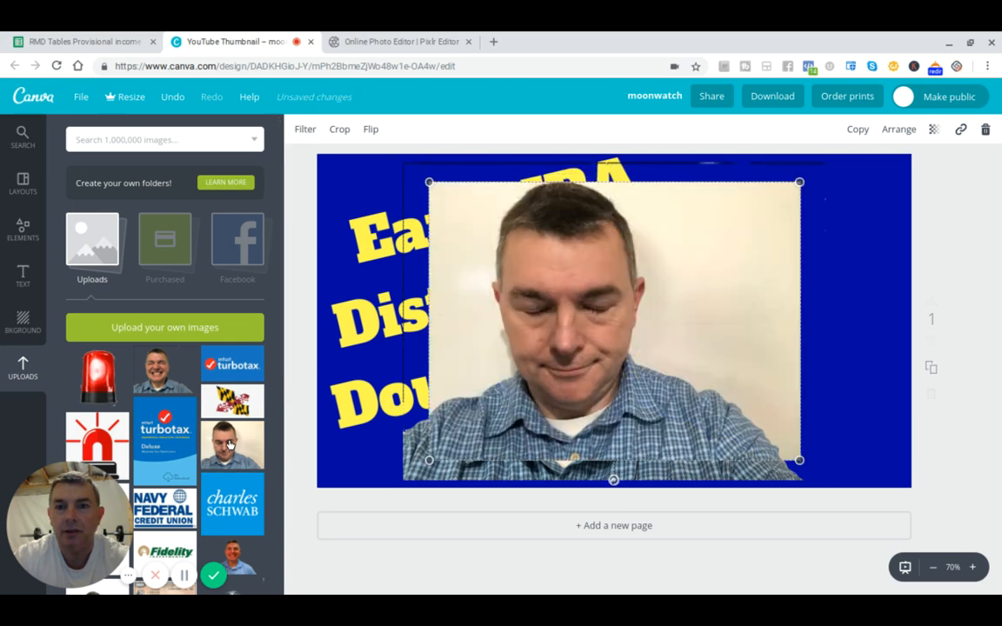
left_click(985, 130)
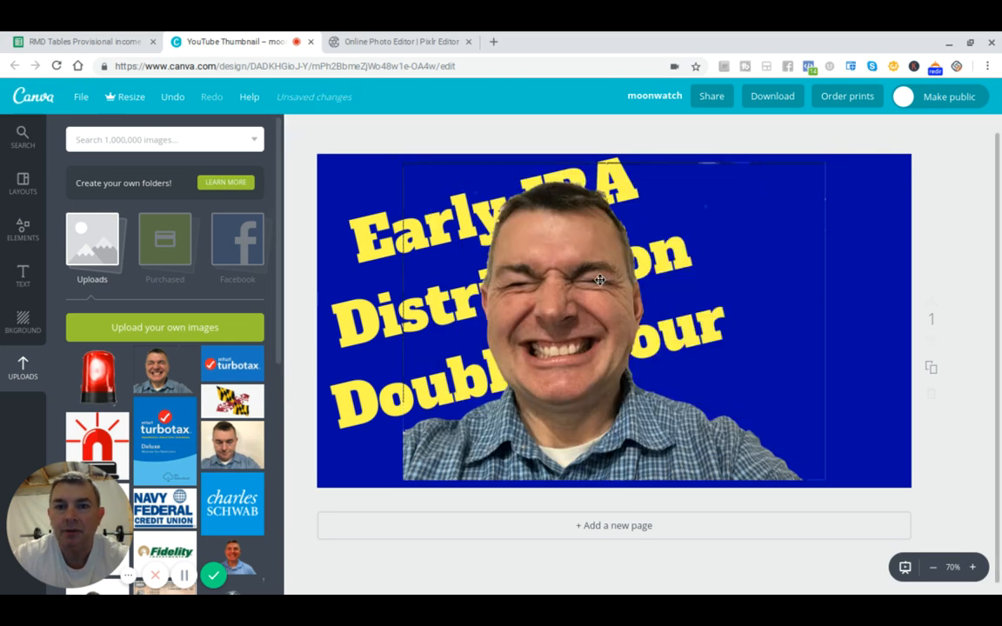
left_click_drag(592, 261, 760, 280)
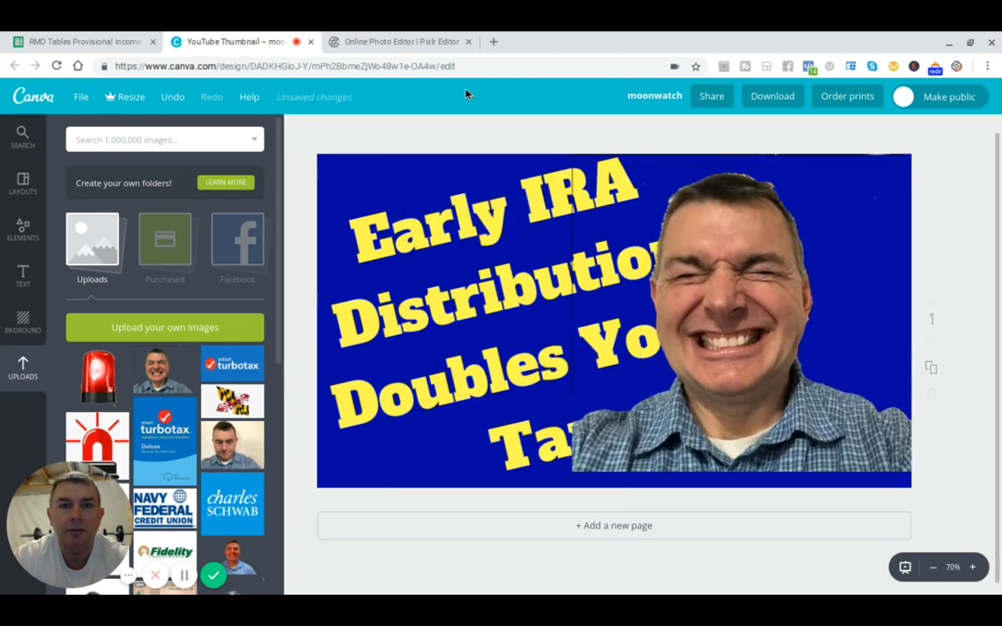
Switch to the Pixlr editor, choose the Wand tool, and unlock the joshdown photo's Background layer.
left_click(397, 43)
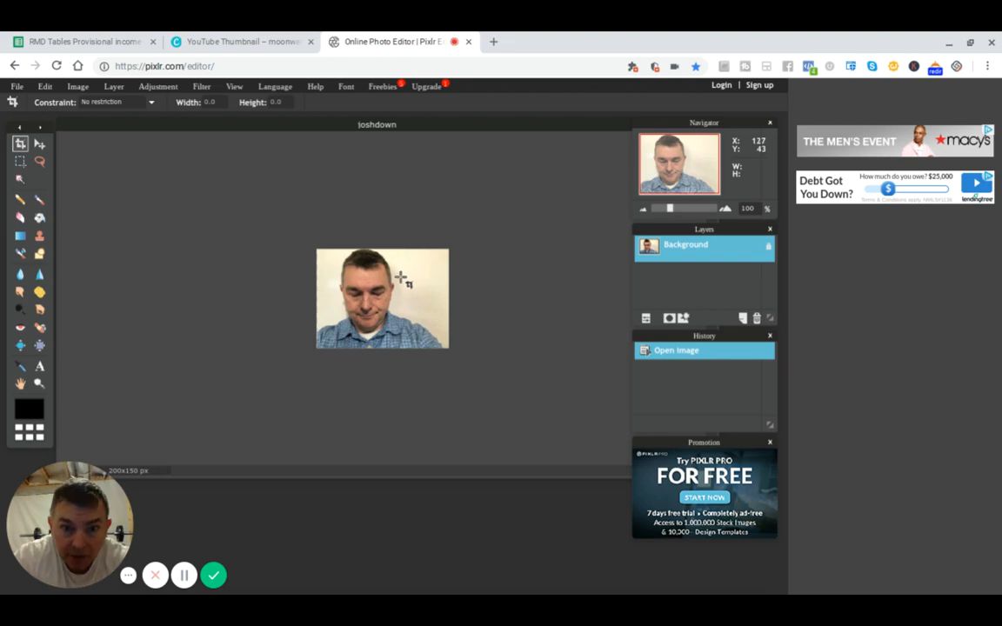
left_click(234, 87)
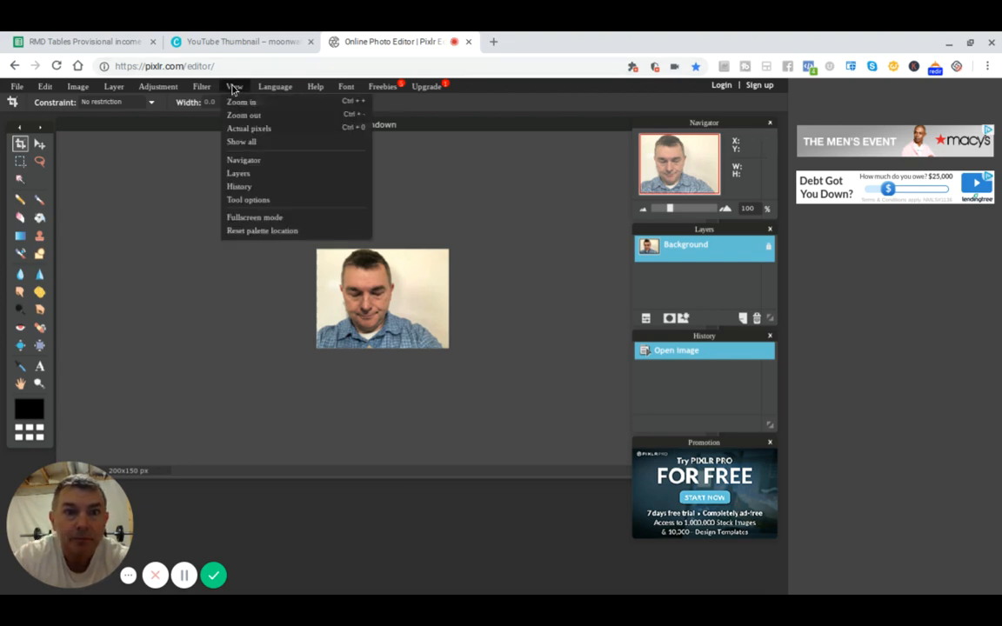
left_click(231, 105)
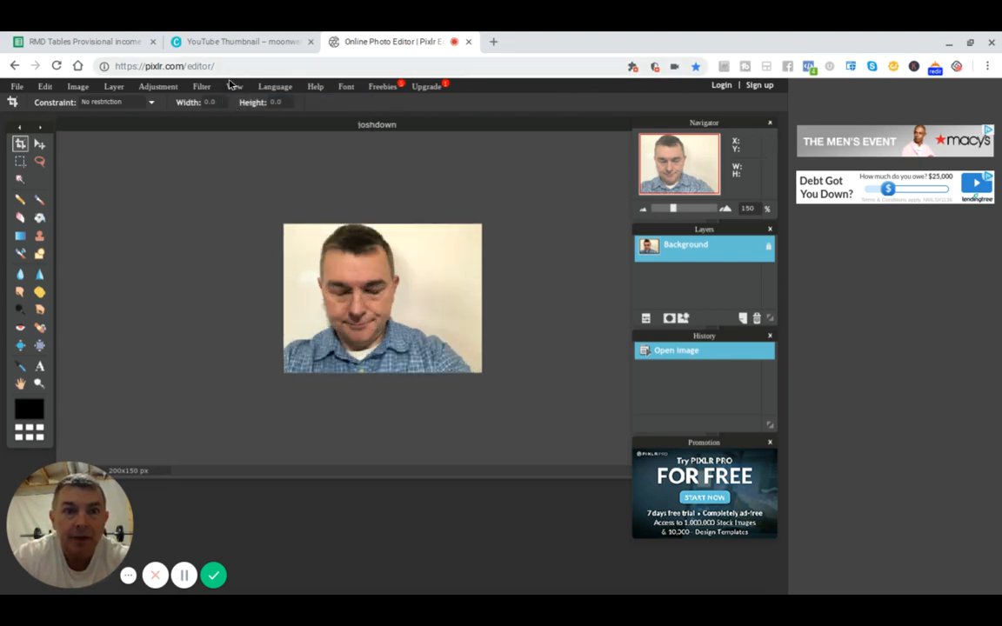
left_click(233, 87)
left_click(233, 103)
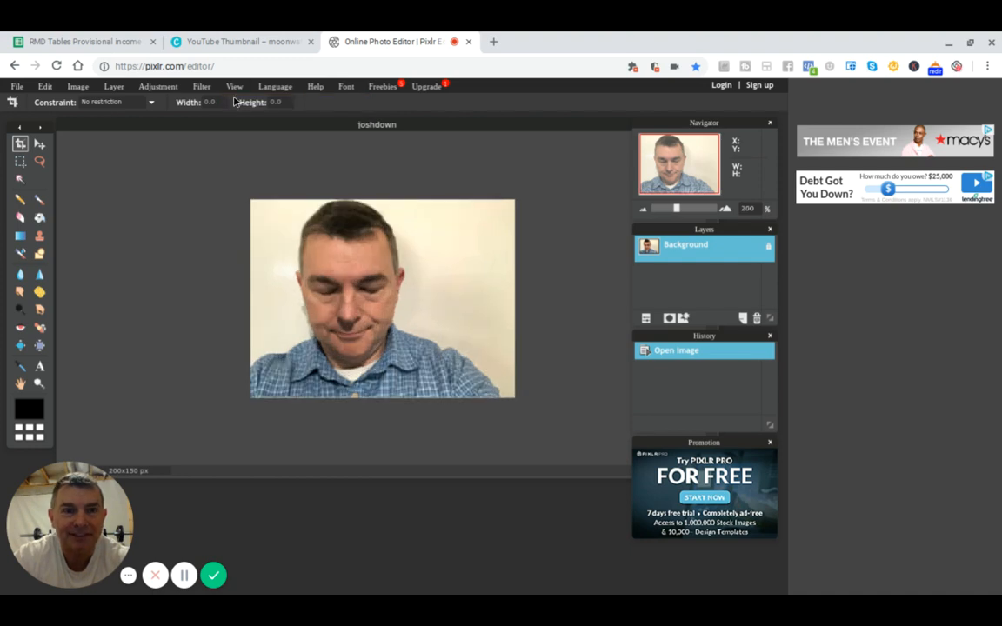
left_click(233, 87)
left_click(235, 103)
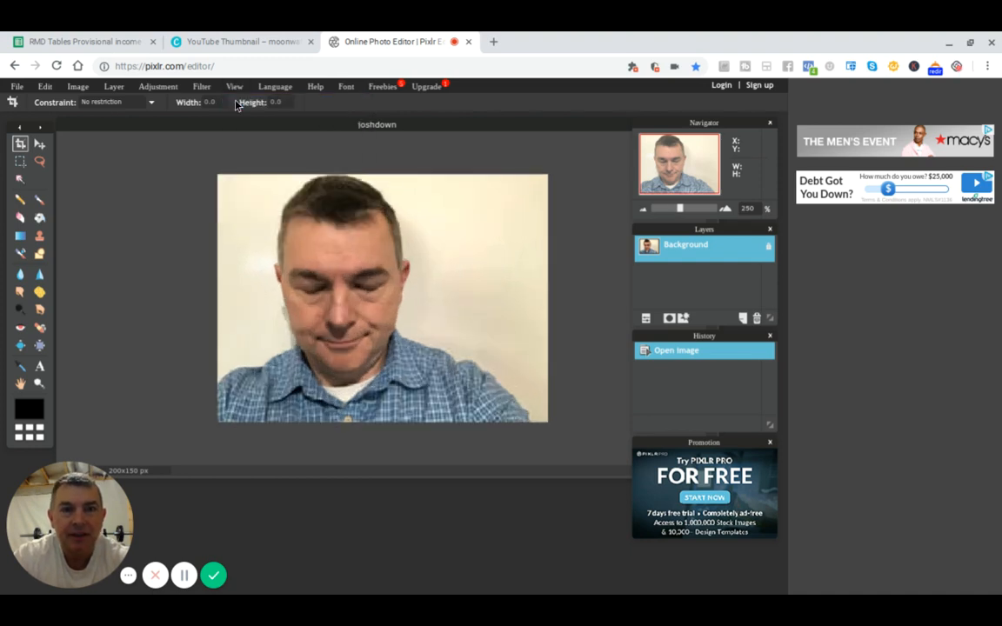
left_click(240, 88)
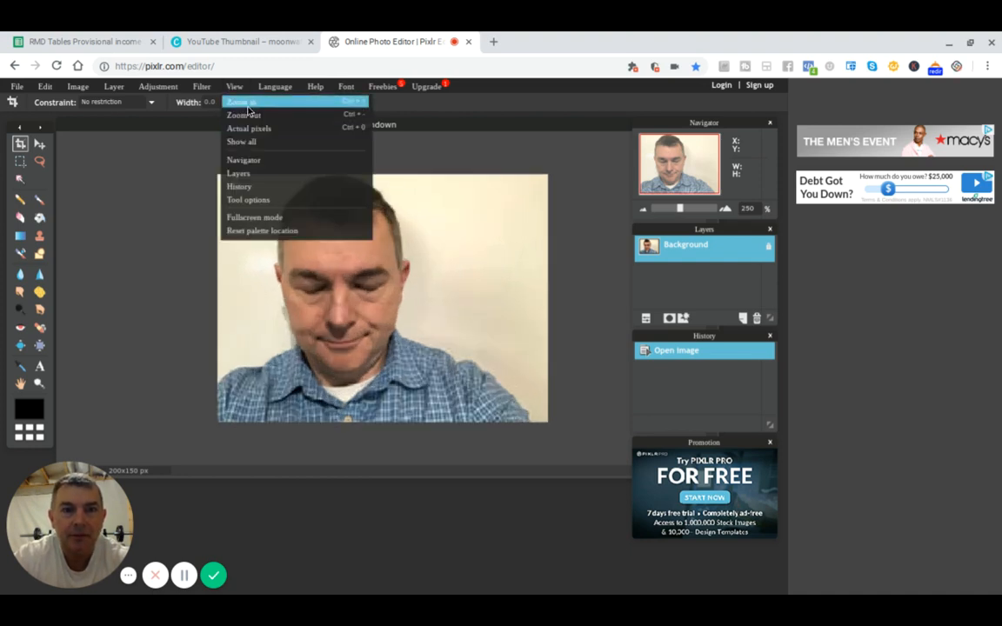
left_click(235, 103)
left_click(234, 87)
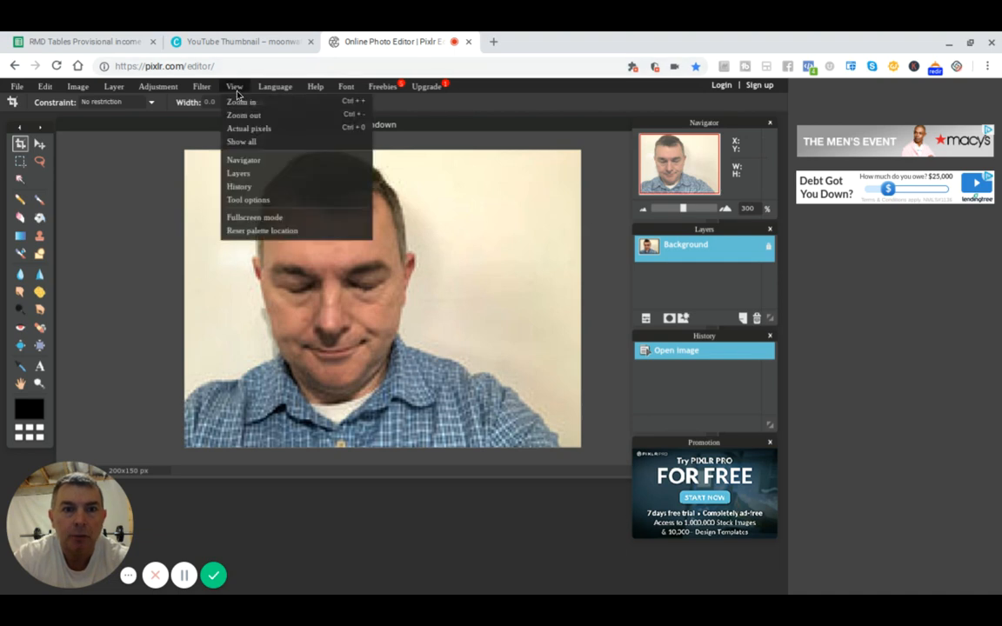
left_click(239, 103)
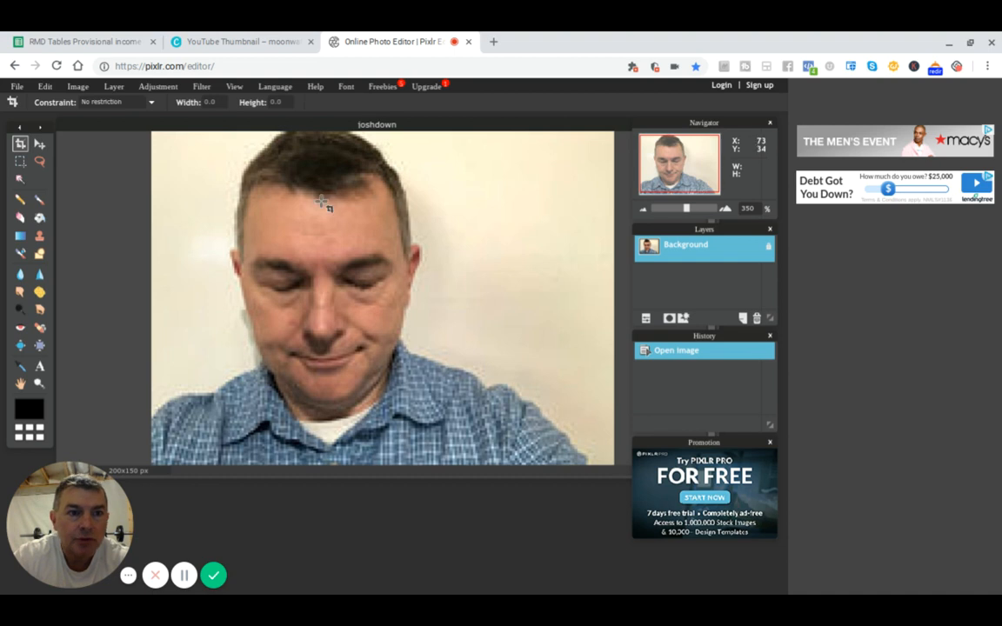
left_click(21, 181)
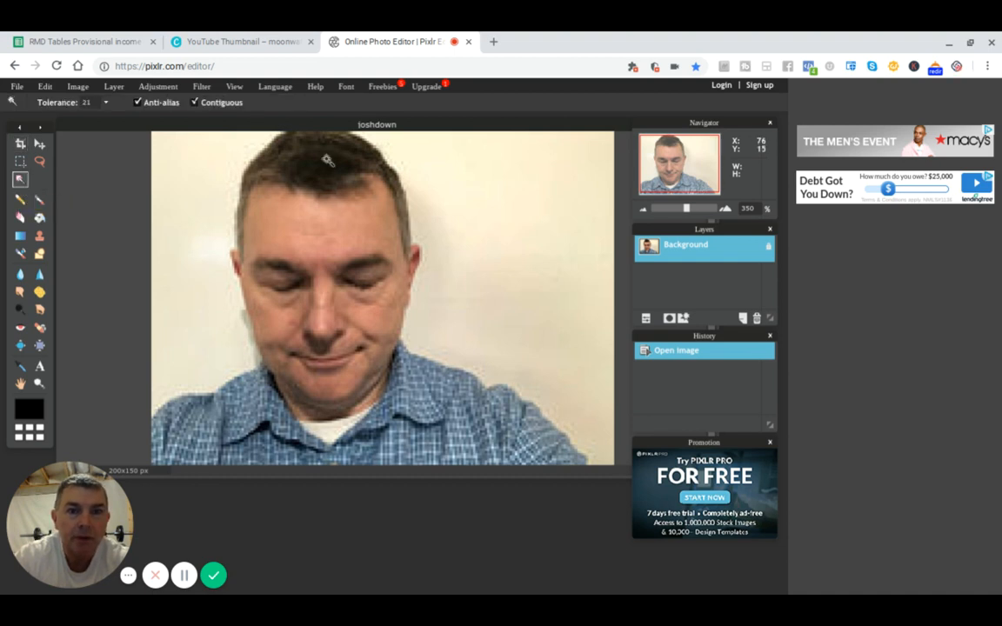
double_click(769, 250)
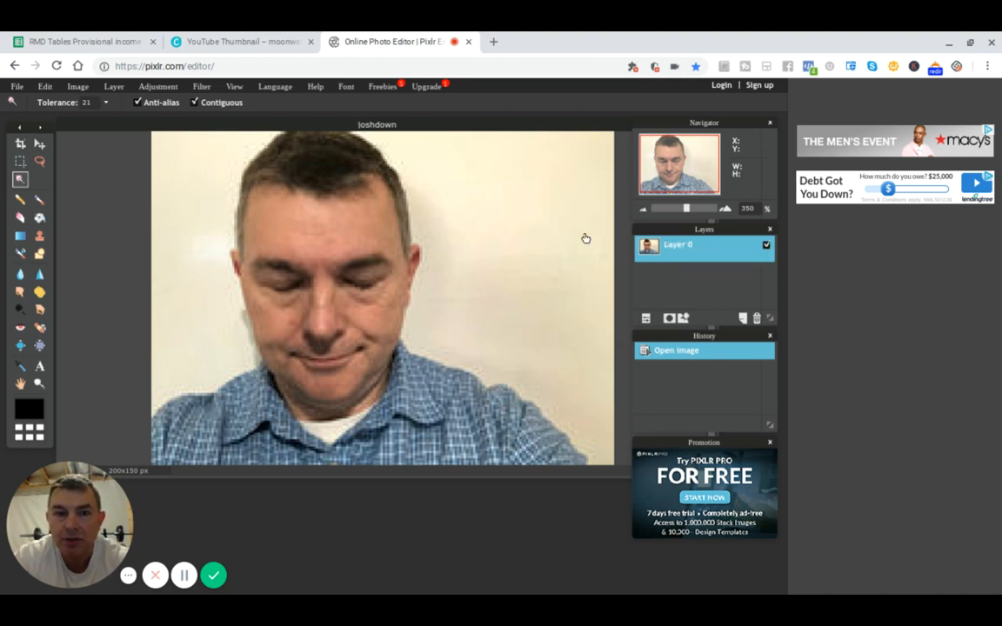
Select the cream wall on both sides of the man with the Wand tool and cut it out of the photo.
left_click(514, 212)
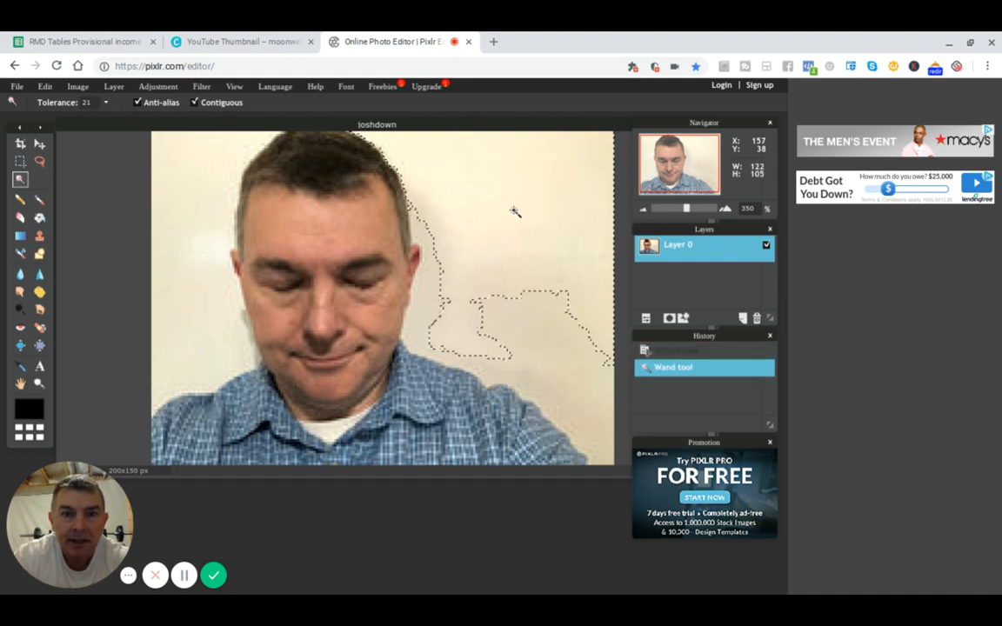
left_click(425, 306)
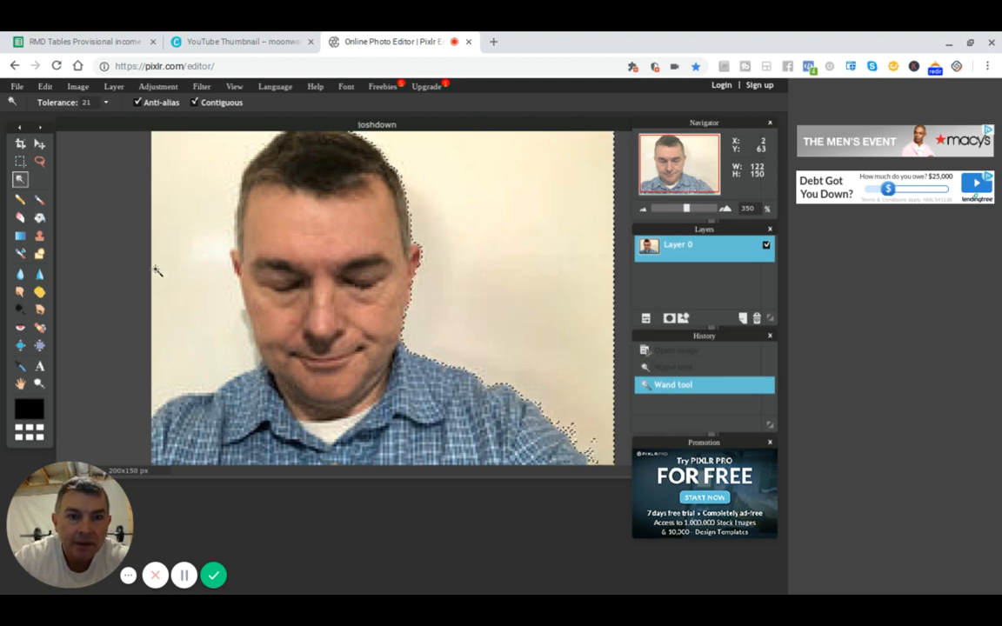
left_click(180, 279)
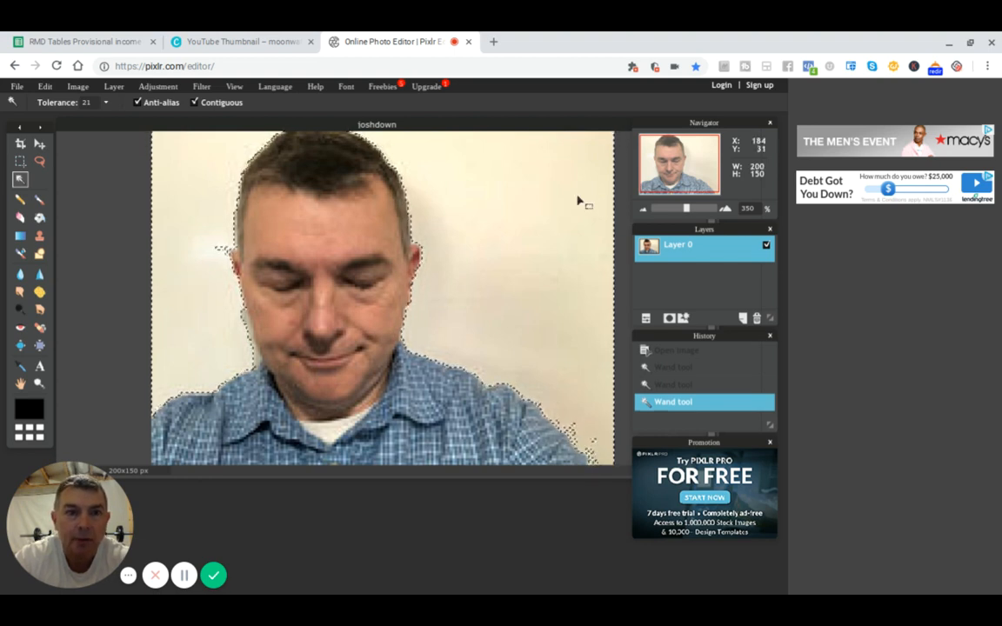
left_click(46, 87)
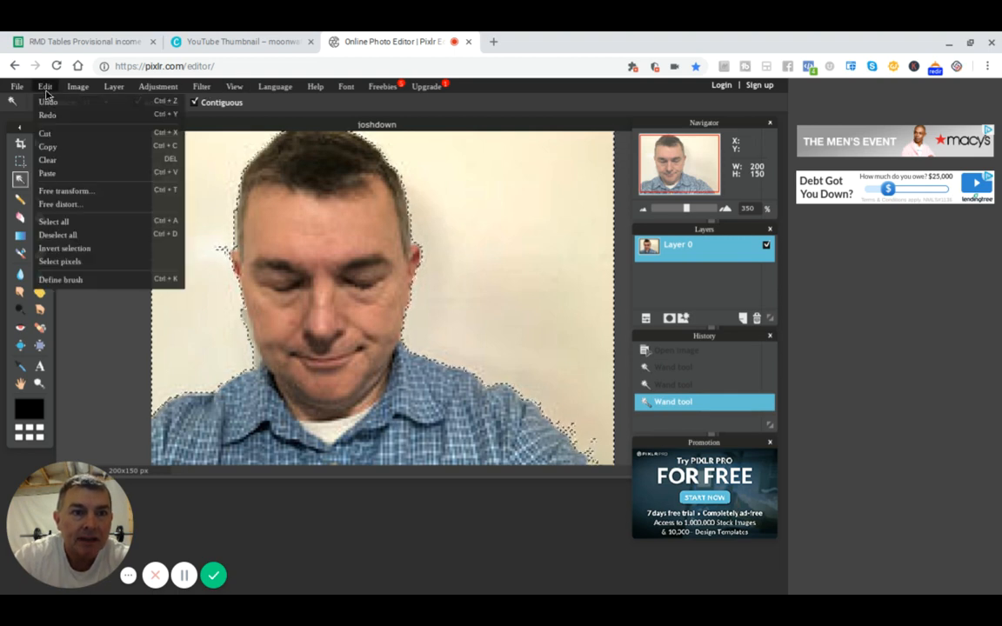
left_click(47, 134)
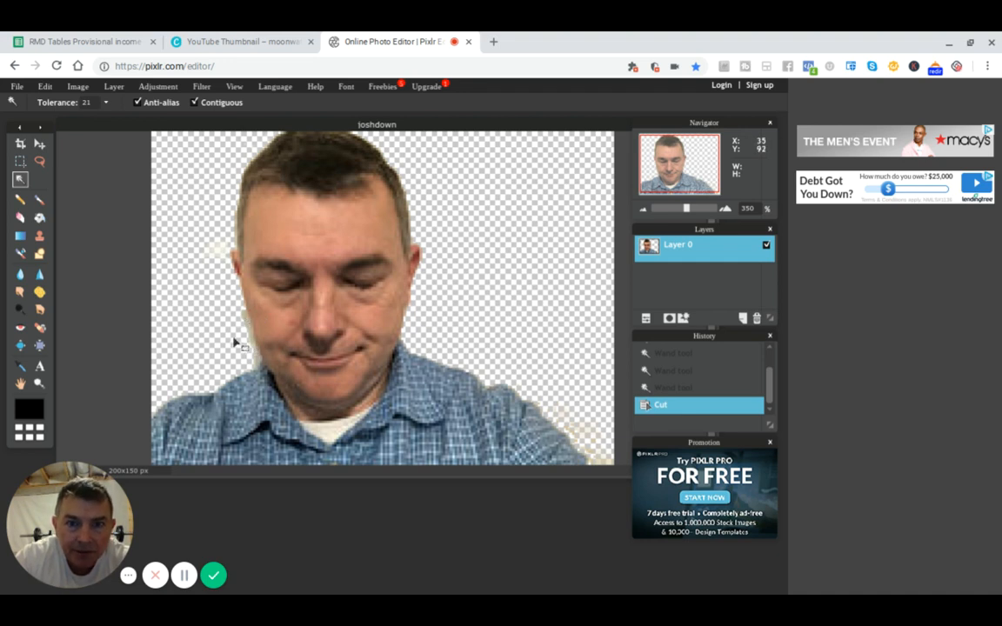
Erase the leftover wall patches beside the left side of the face using the Eraser tool with a hard round size 20 brush.
left_click(235, 89)
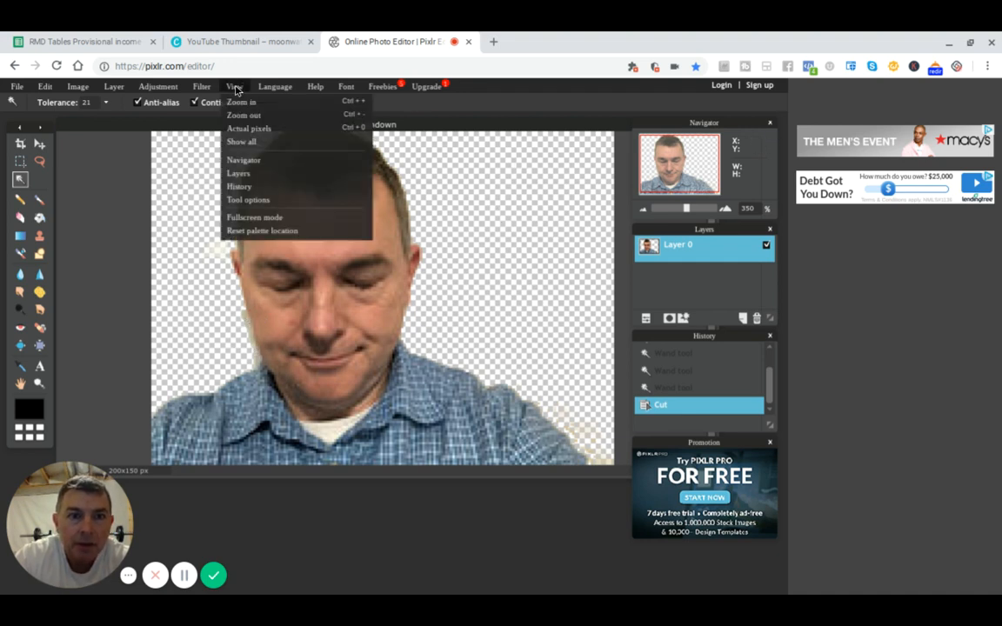
left_click(241, 103)
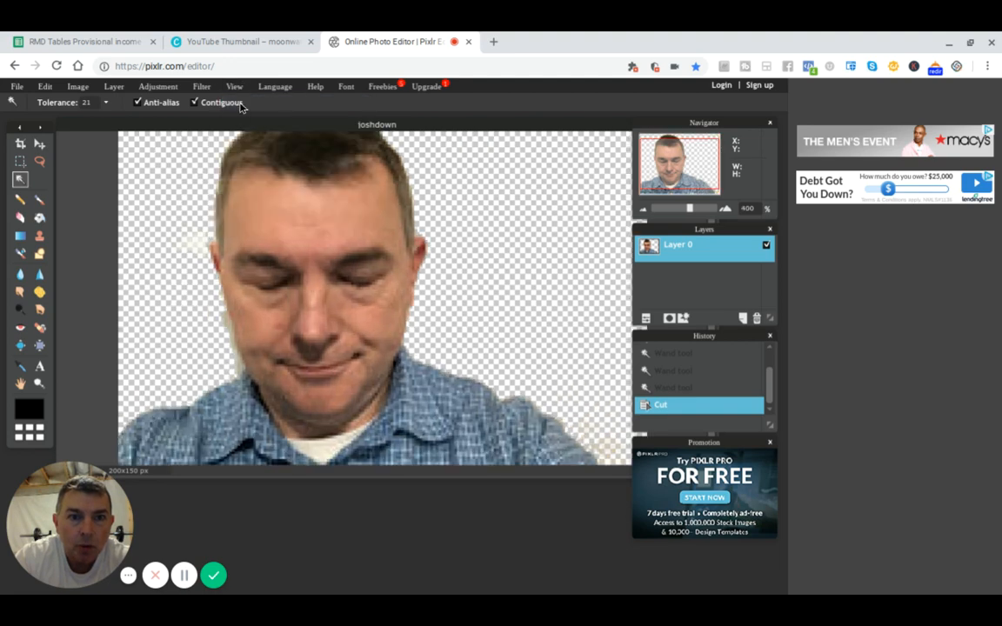
left_click(233, 88)
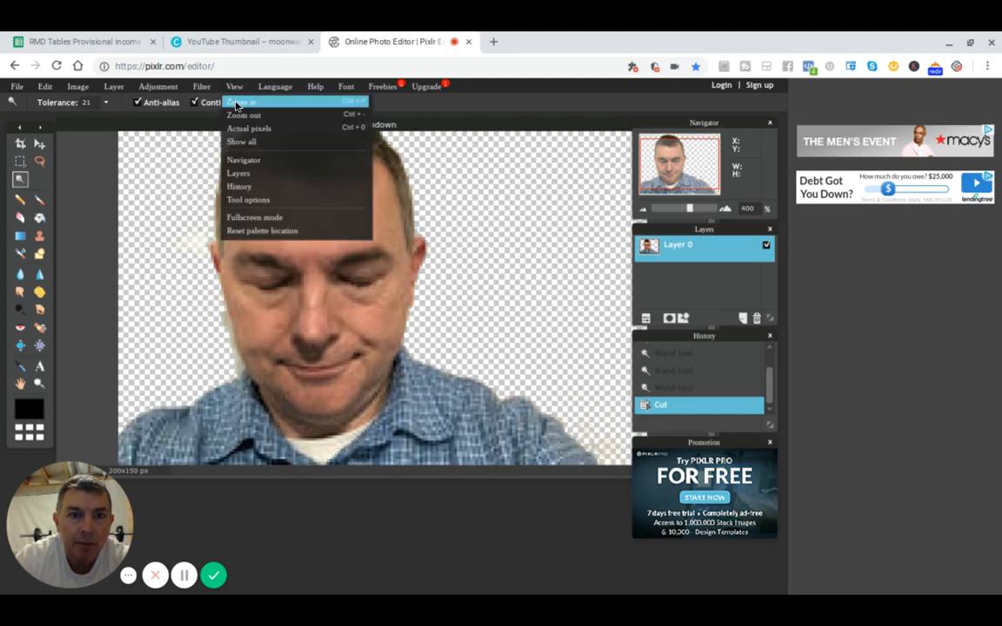
left_click(238, 101)
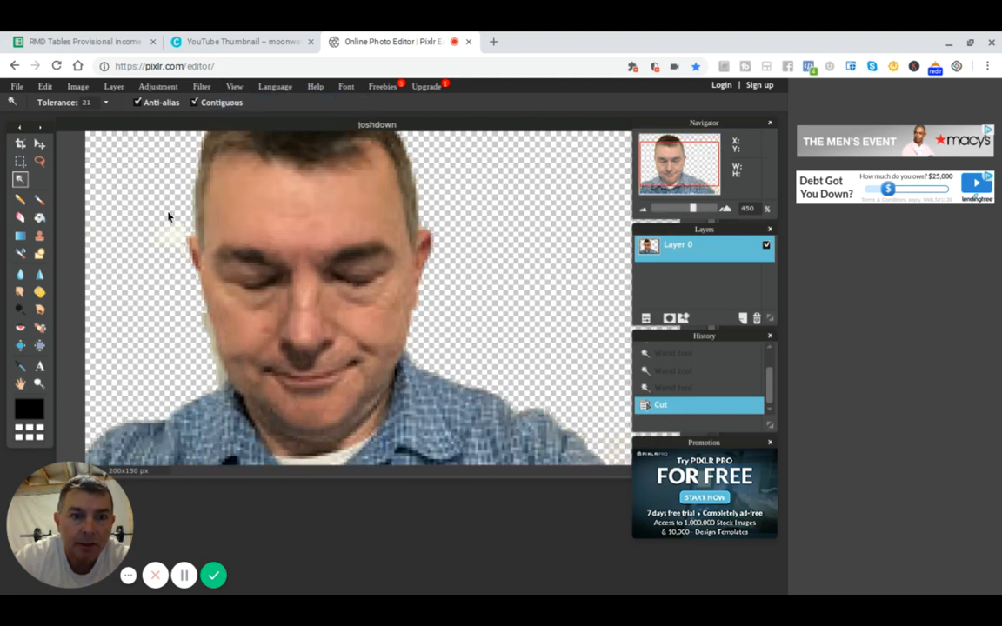
left_click(21, 217)
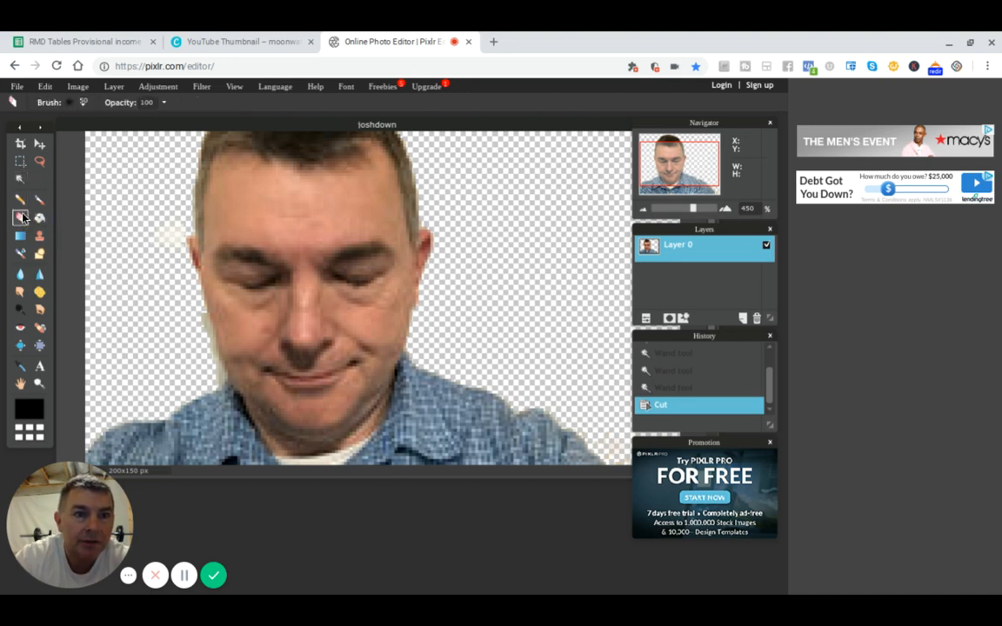
left_click(76, 105)
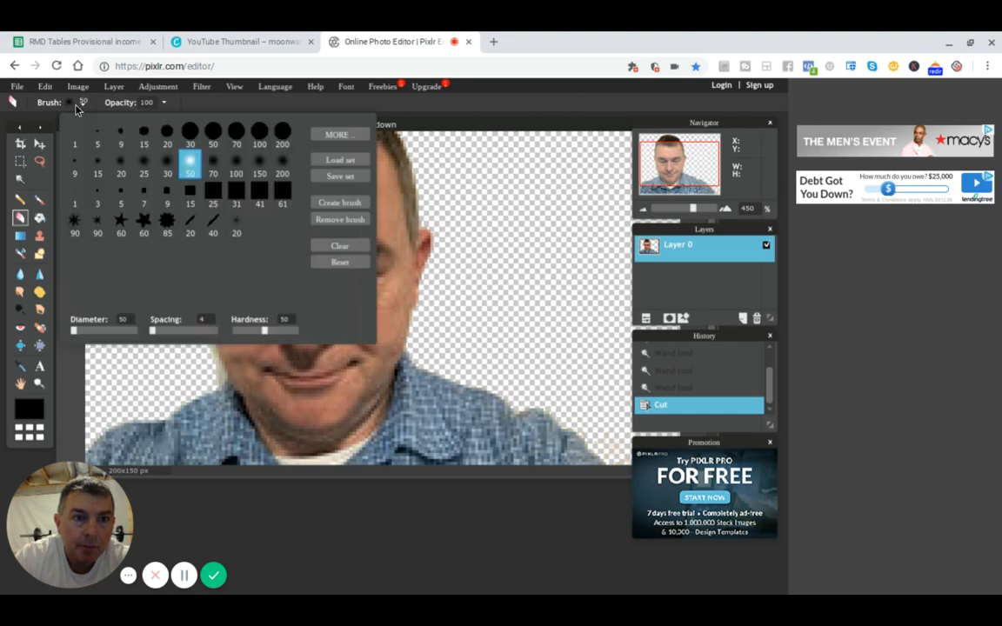
left_click(166, 135)
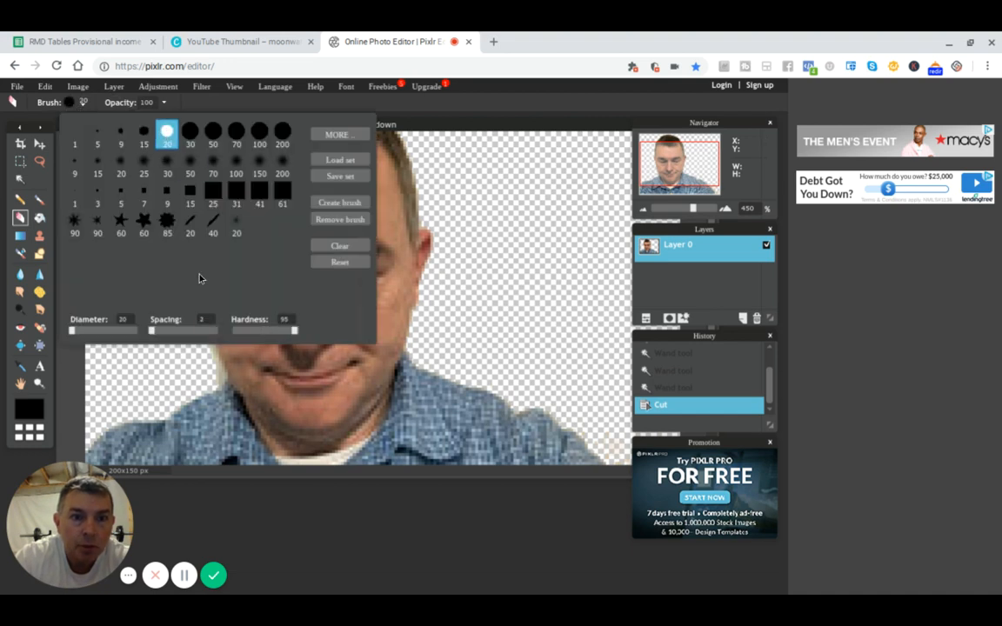
left_click(111, 379)
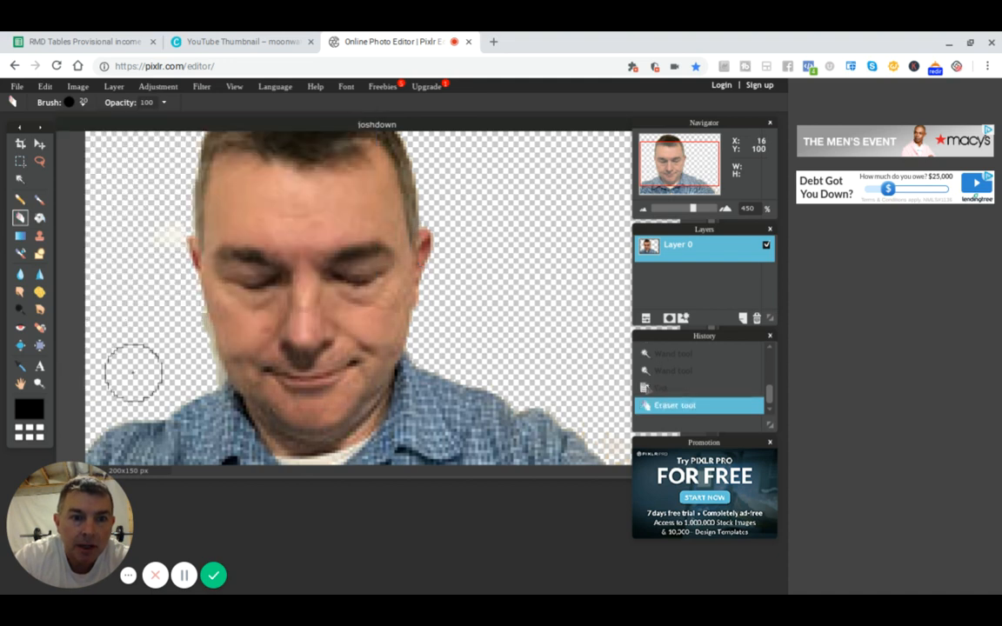
left_click(183, 331)
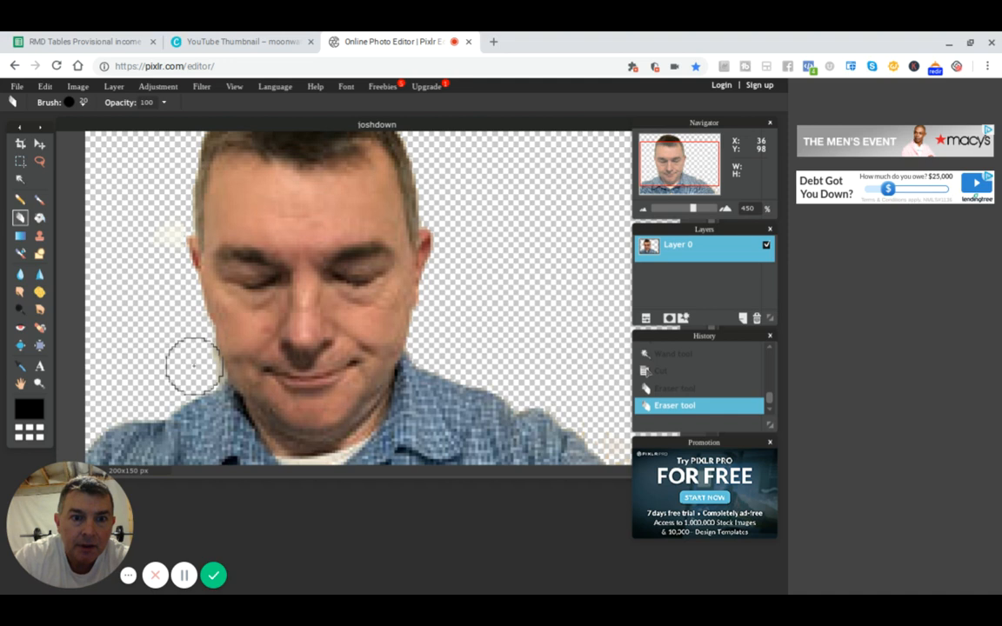
left_click(192, 362)
left_click(196, 369)
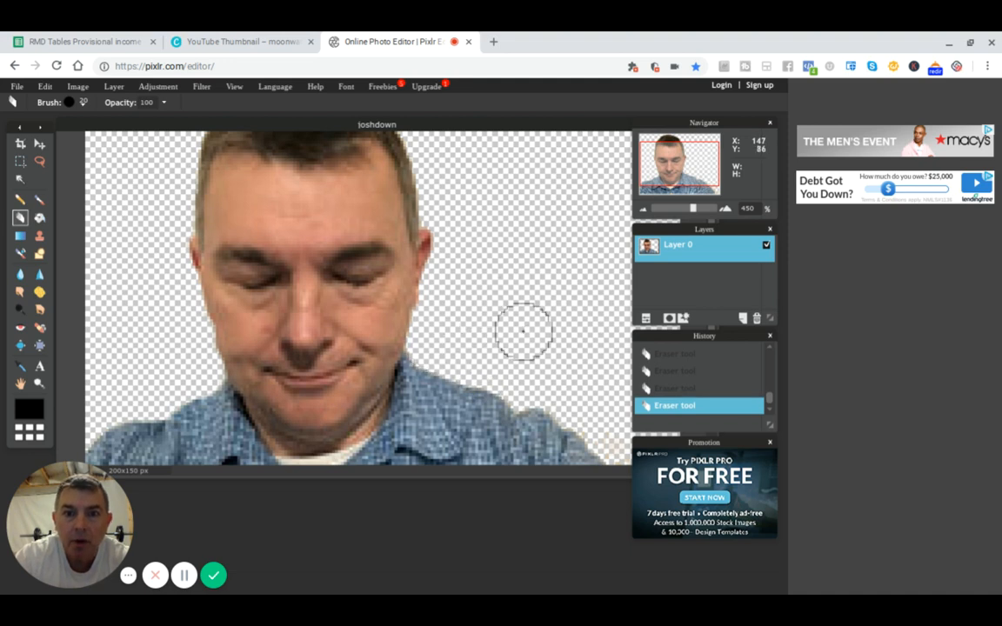
Erase the leftover wall patch beside the shoulder in the photo's lower-right corner with the Eraser tool.
scroll(523, 330, "down", 1)
scroll(522, 330, "down", 1)
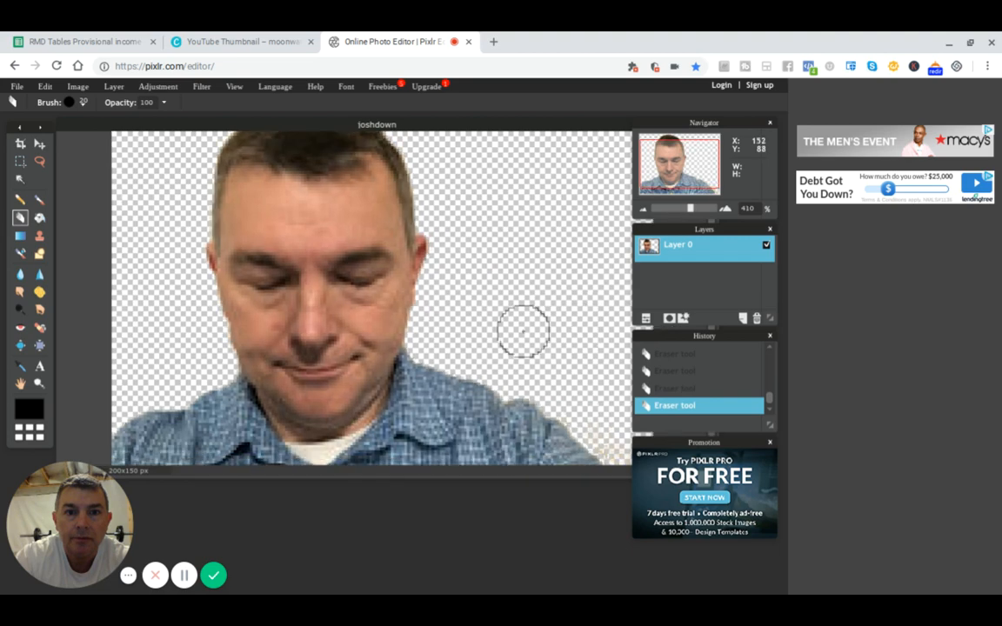
scroll(523, 331, "down", 3)
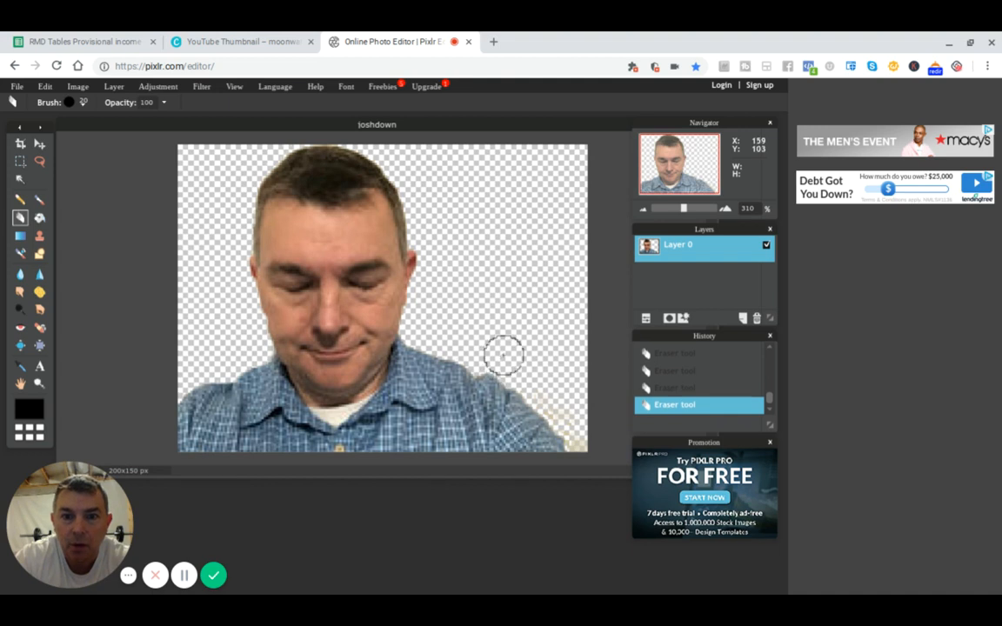
scroll(504, 355, "up", 2)
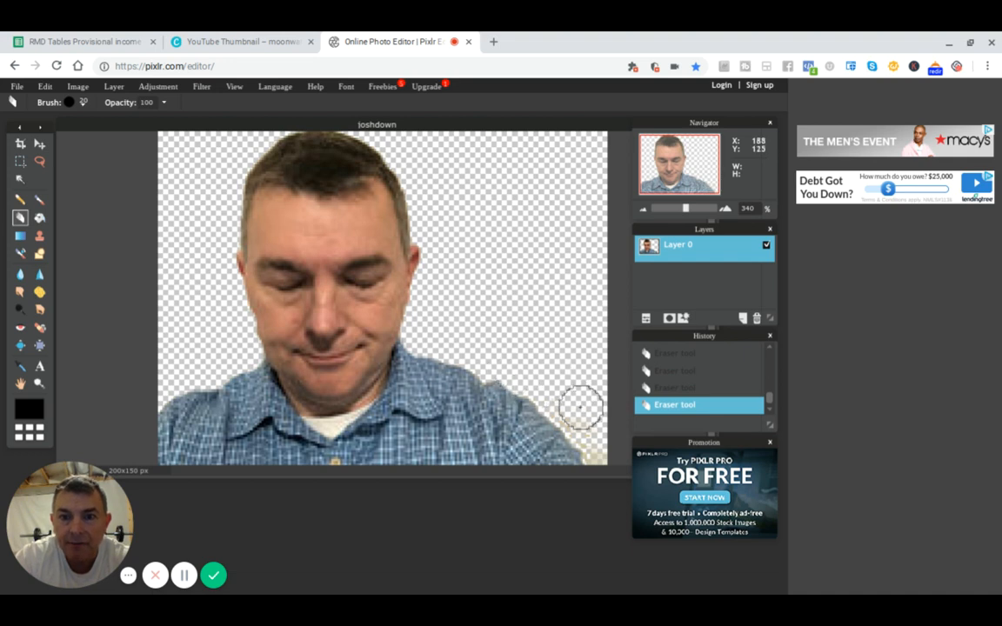
mouse_move(580, 405)
left_mouse_down()
mouse_move(579, 425)
mouse_move(602, 458)
mouse_move(577, 415)
left_mouse_up()
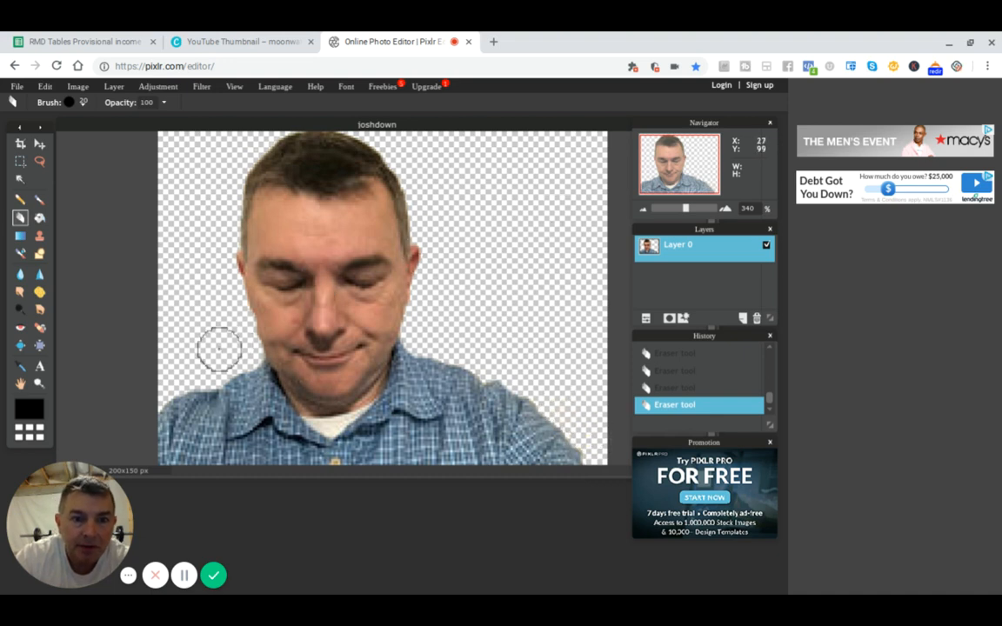
scroll(551, 282, "down", 1)
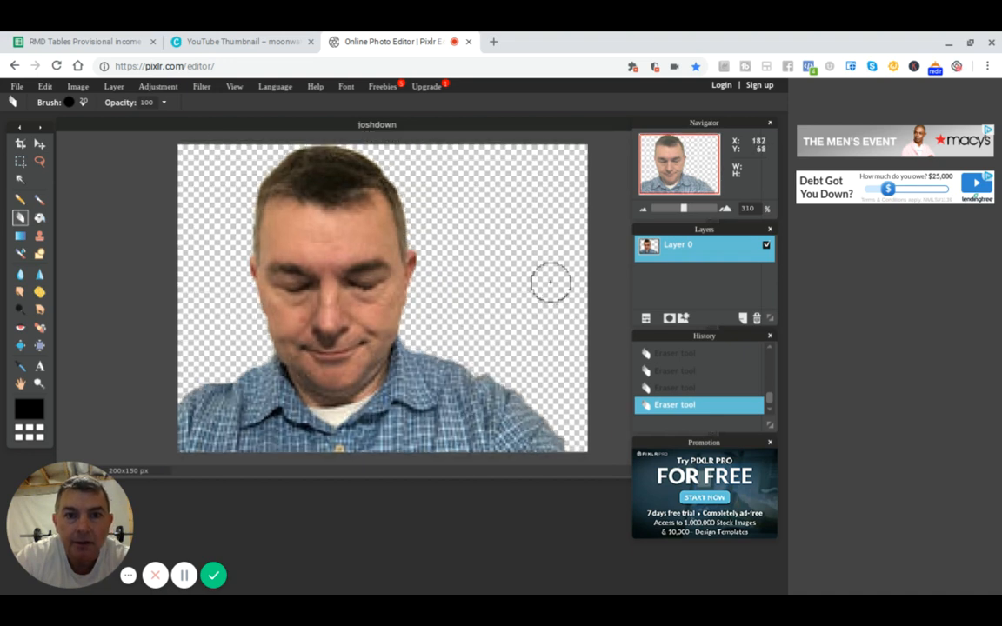
scroll(550, 282, "down", 1)
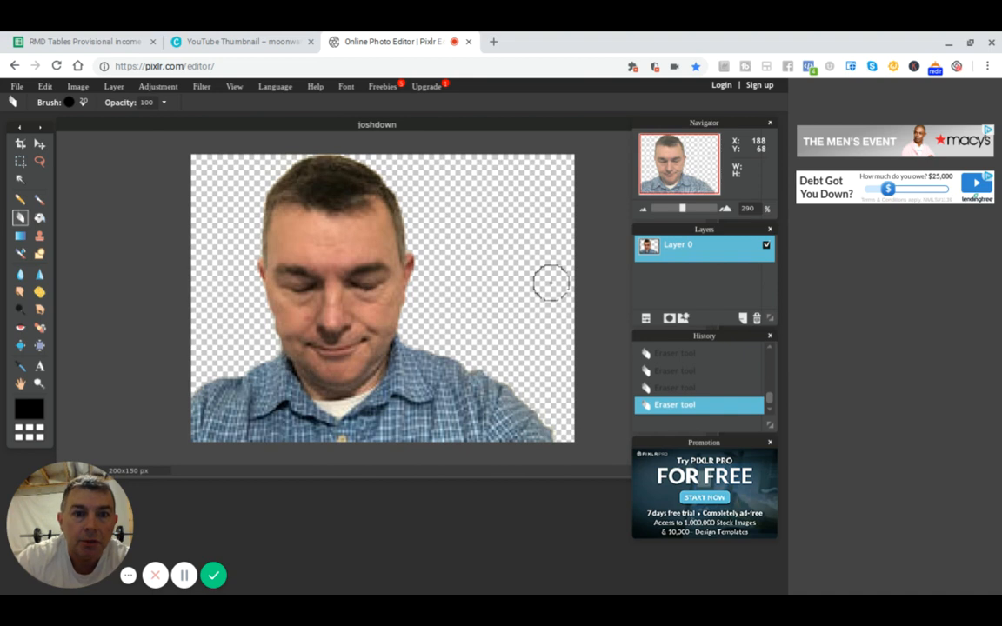
Save the cutout to the computer as joshdown in PNG (Transparent, full quality) format.
left_click(45, 87)
mouse_move(22, 88)
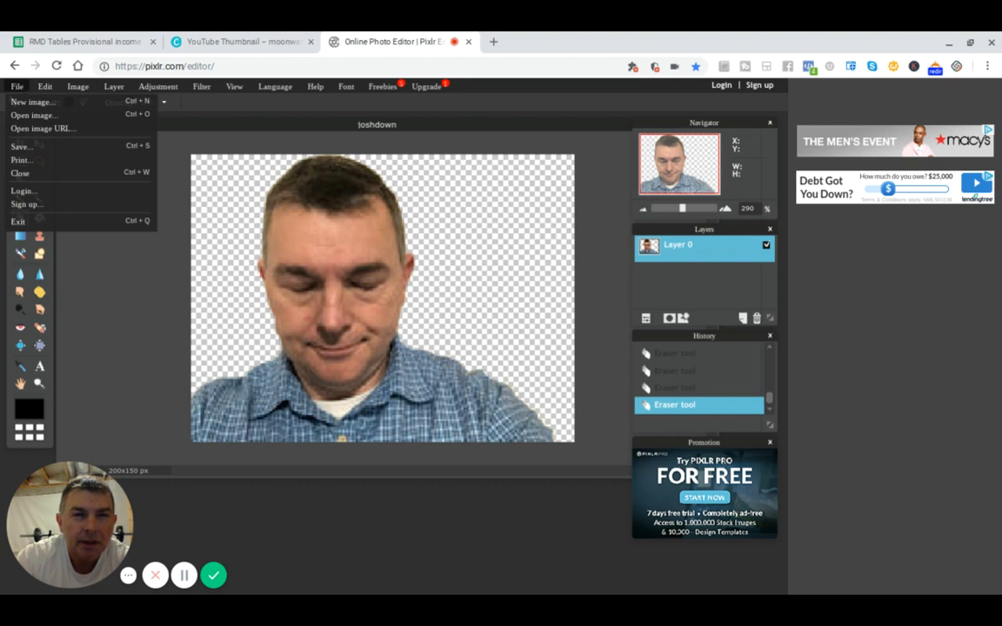
left_click(50, 136)
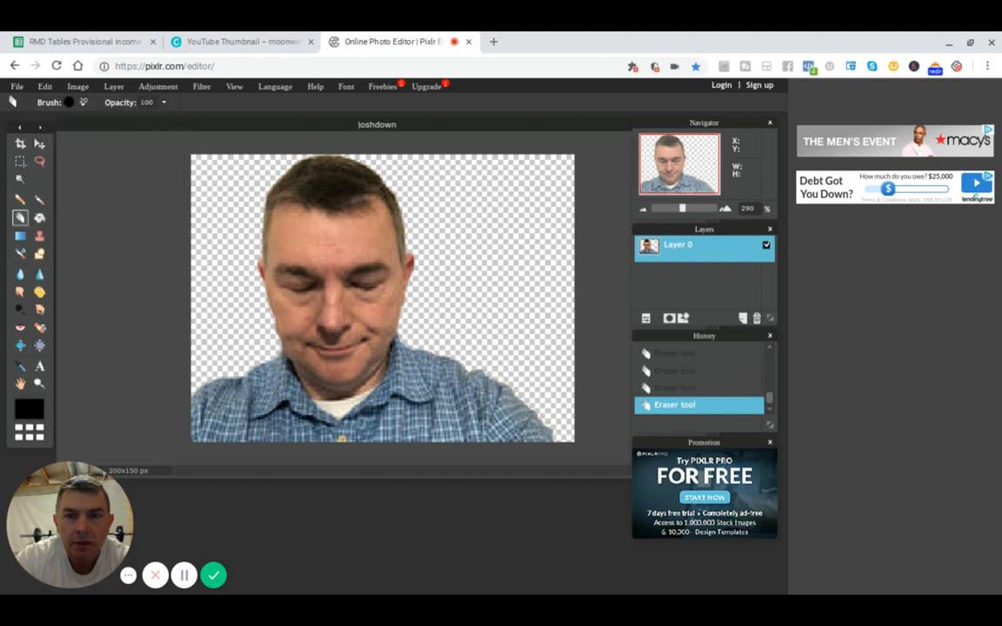
left_click(16, 88)
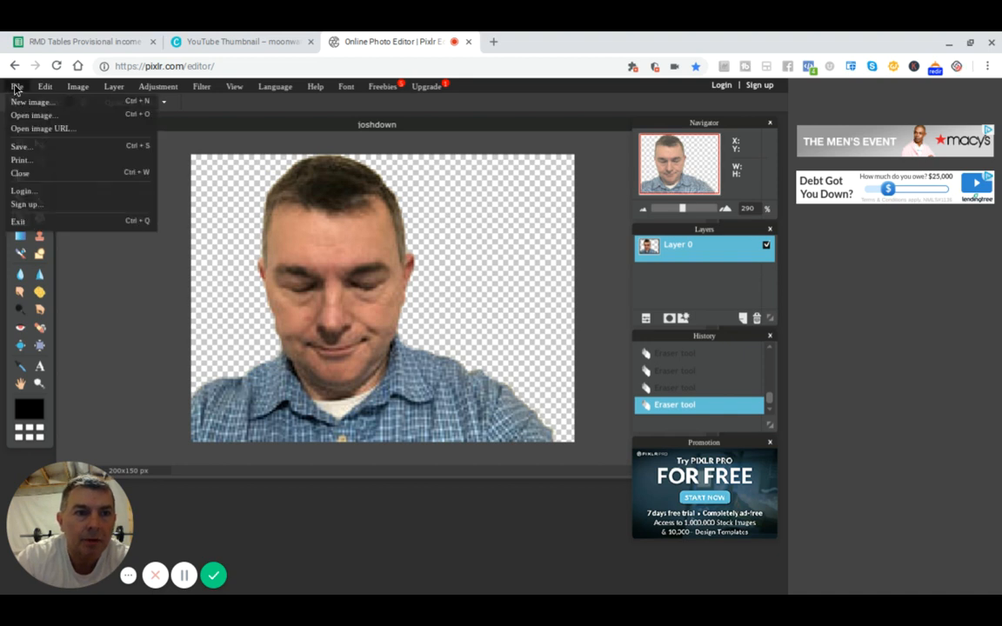
left_click(21, 146)
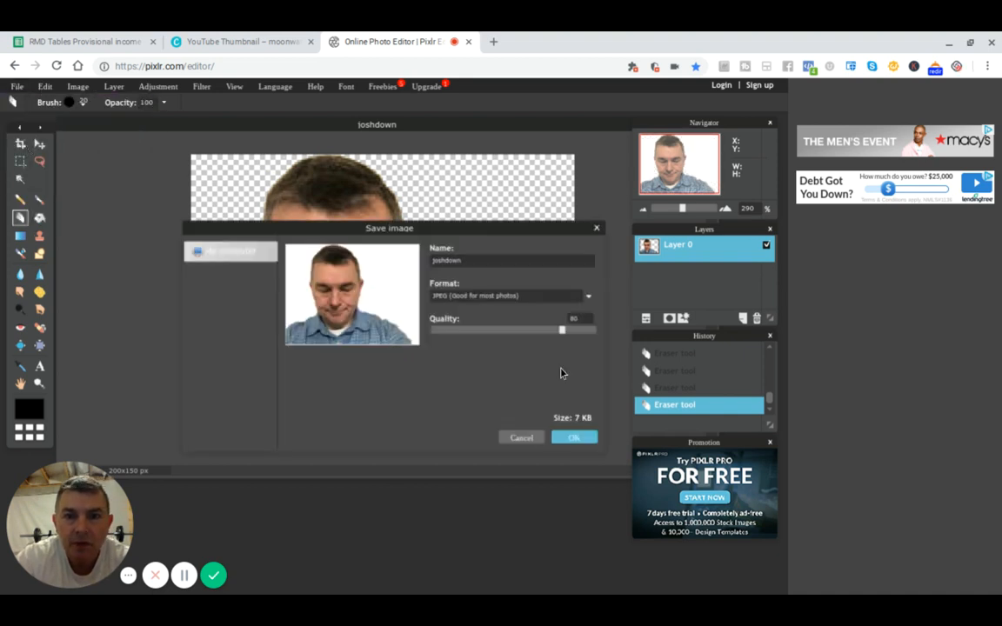
left_click(512, 298)
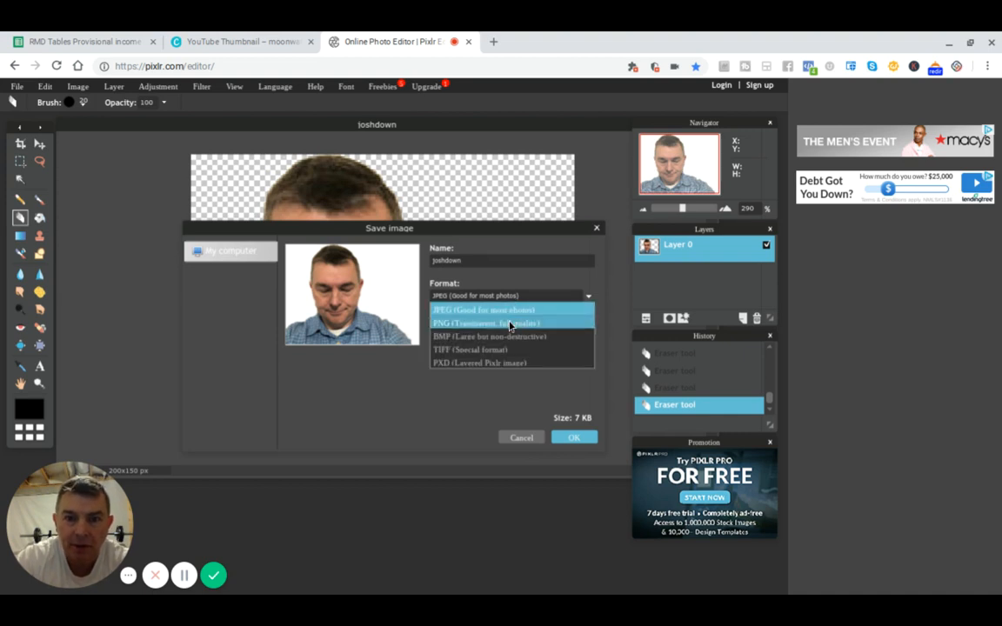
left_click(509, 324)
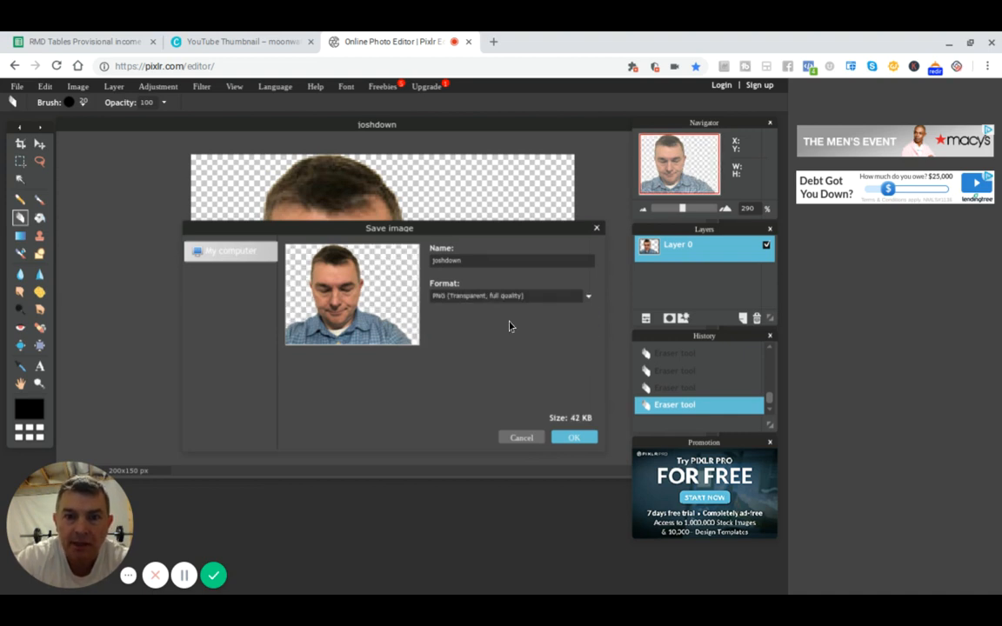
left_click(572, 439)
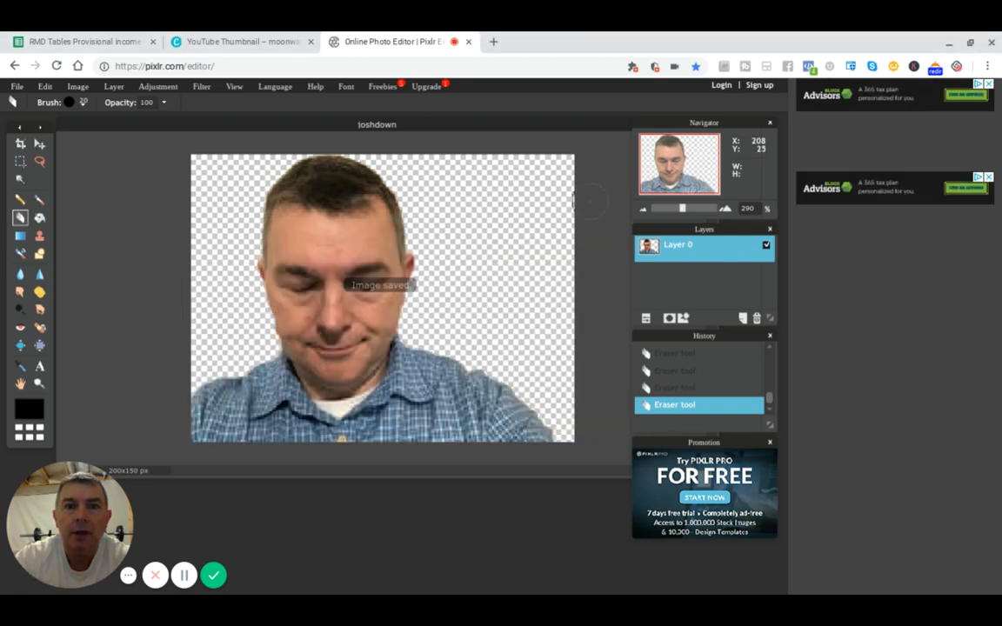
Switch to the Canva thumbnail, upload the joshdown PNG, and delete the grimacing portrait from the design.
left_click(231, 44)
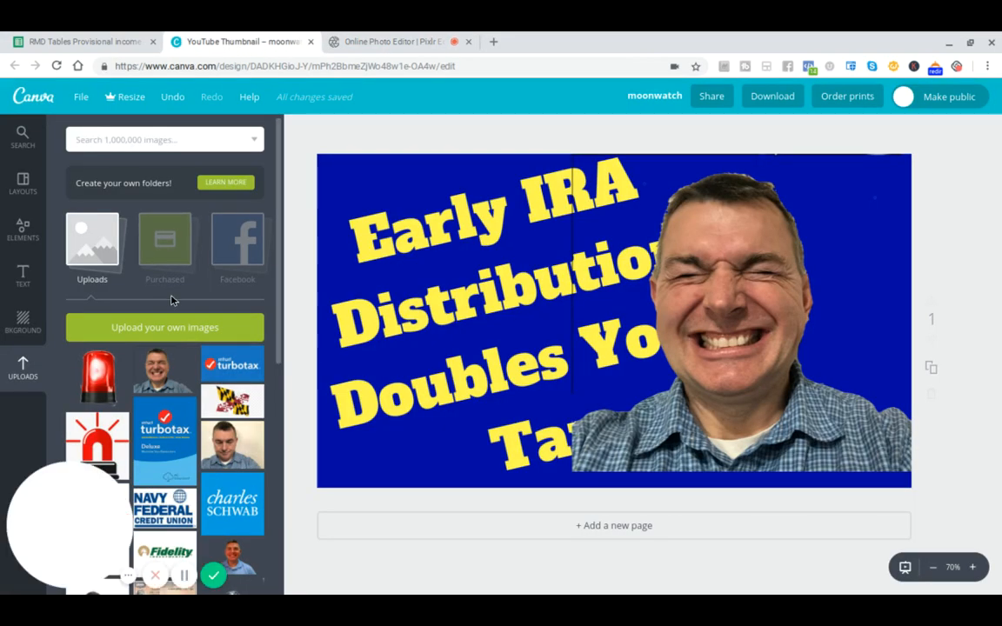
left_click(173, 327)
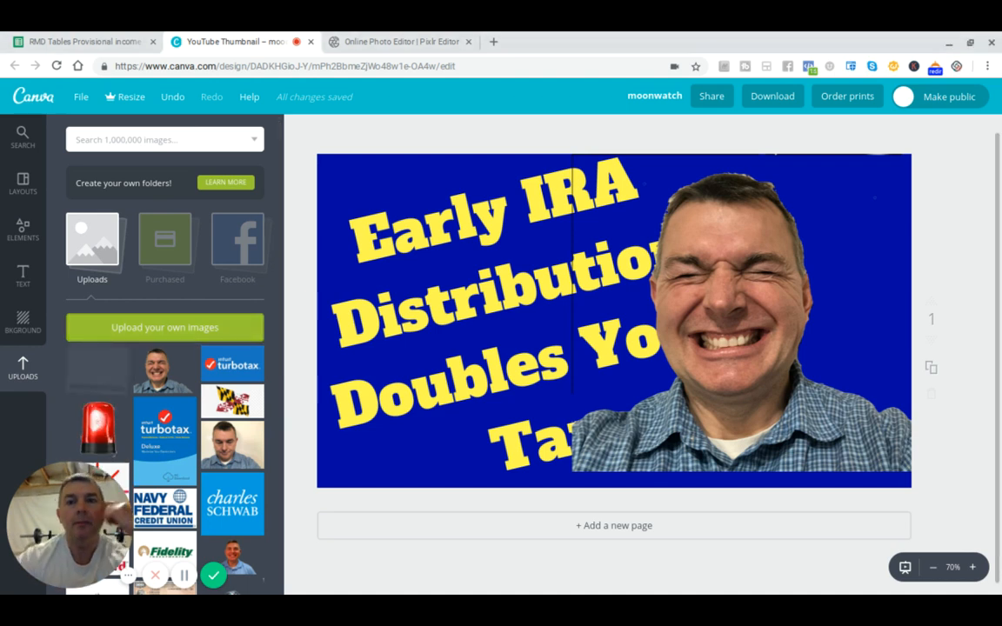
left_click(890, 161)
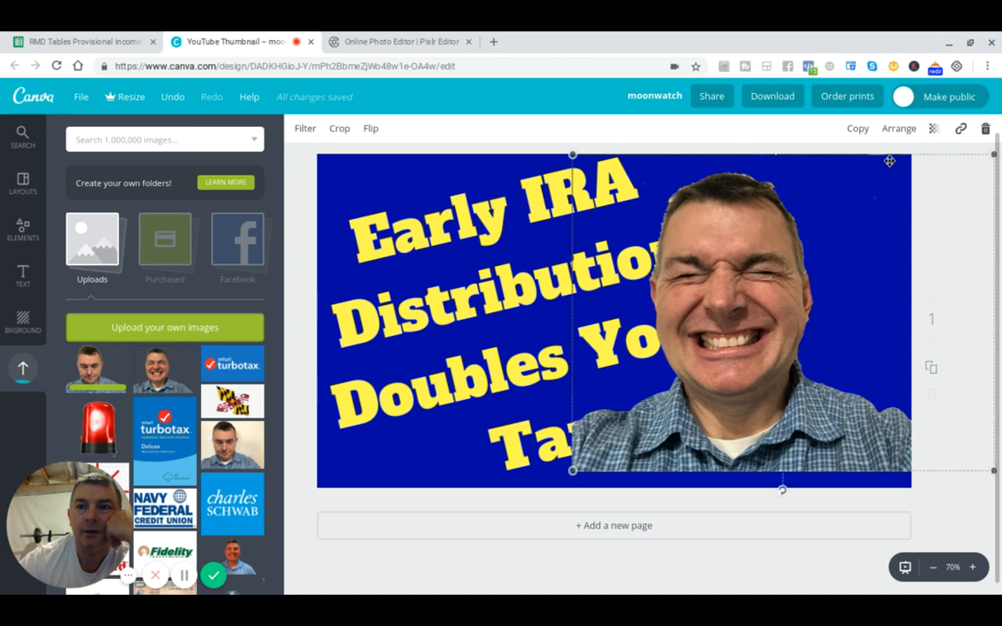
left_click(986, 128)
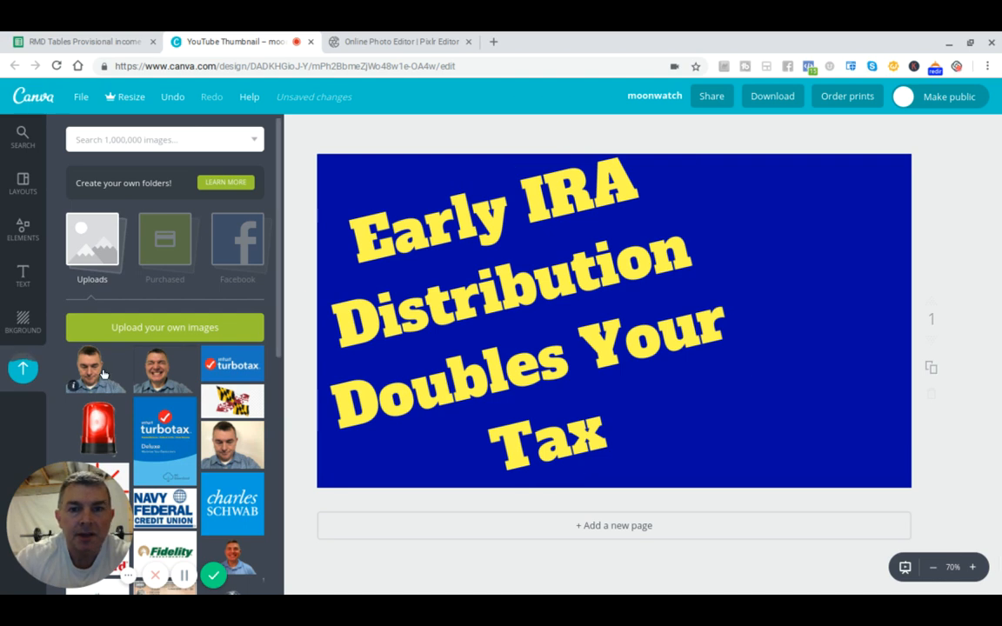
Try the looking-down cutout on the thumbnail, enlarged over the right half of the design, and delete it again.
left_click(102, 372)
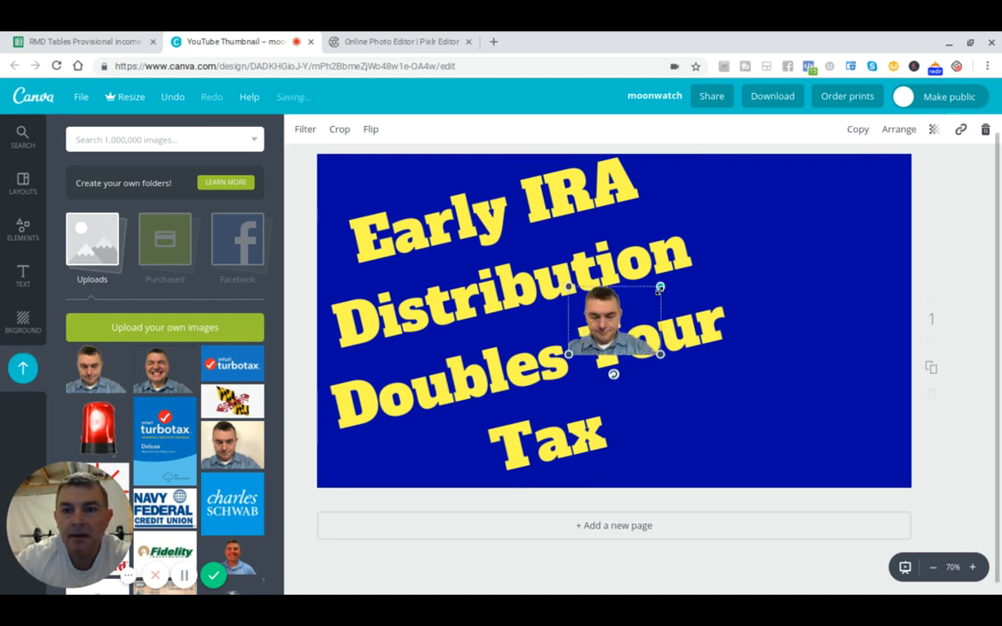
left_click_drag(660, 288, 832, 159)
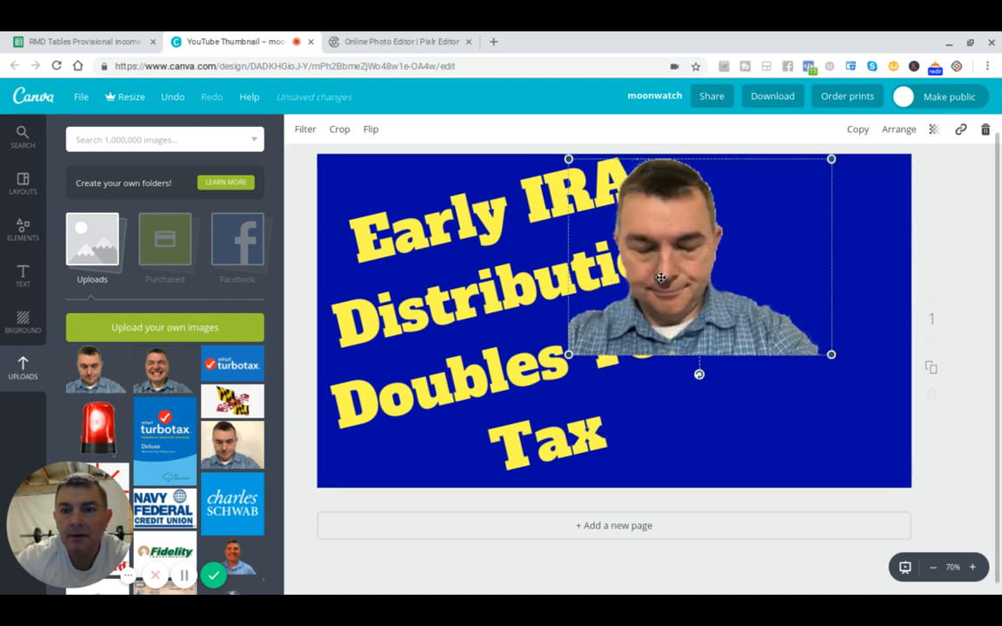
left_click_drag(661, 277, 621, 273)
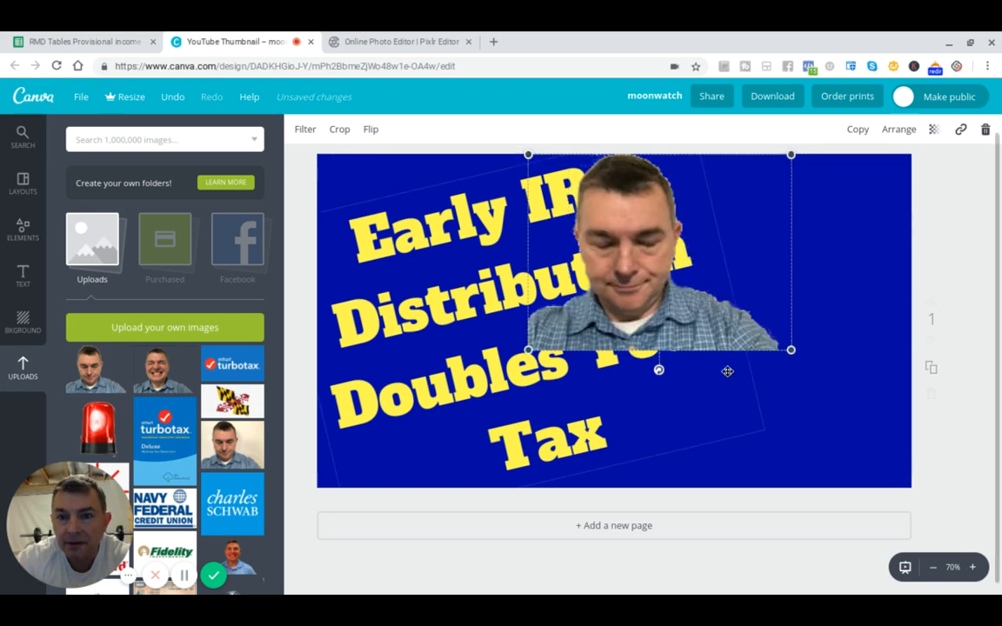
left_click_drag(544, 345, 493, 454)
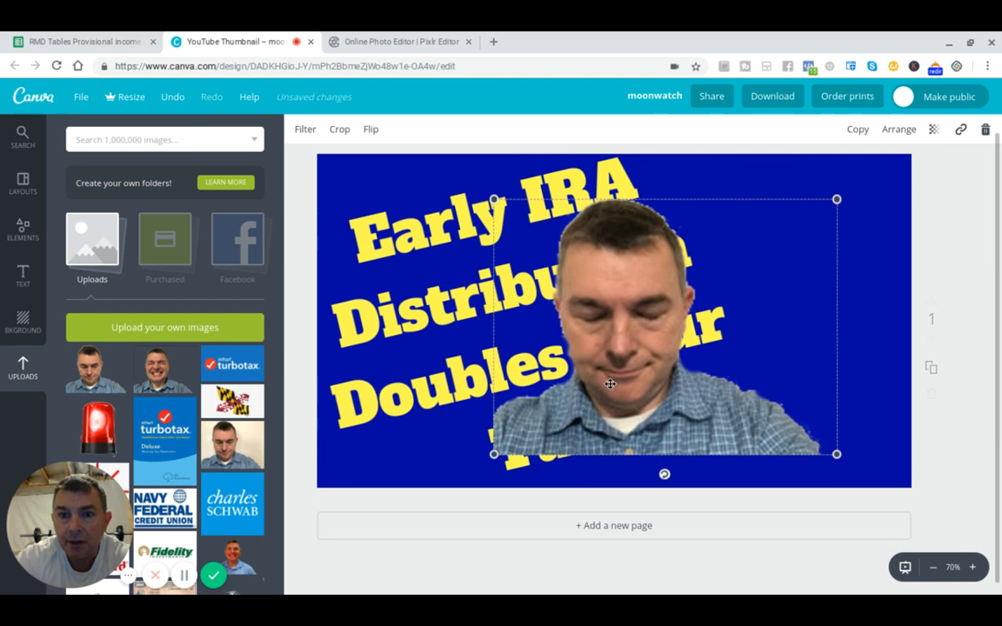
left_click_drag(610, 384, 654, 338)
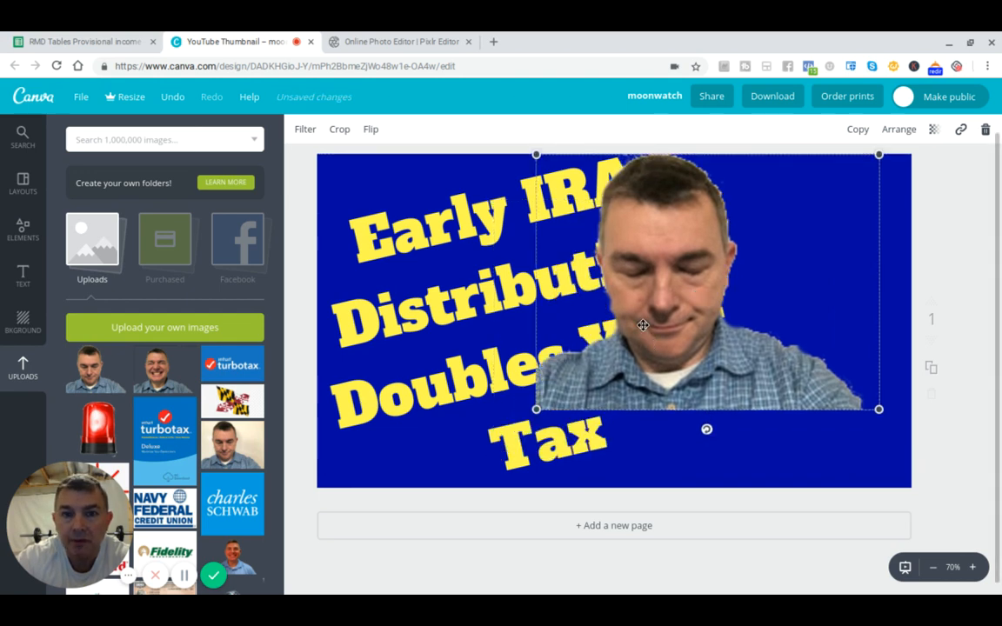
left_click_drag(688, 363, 744, 385)
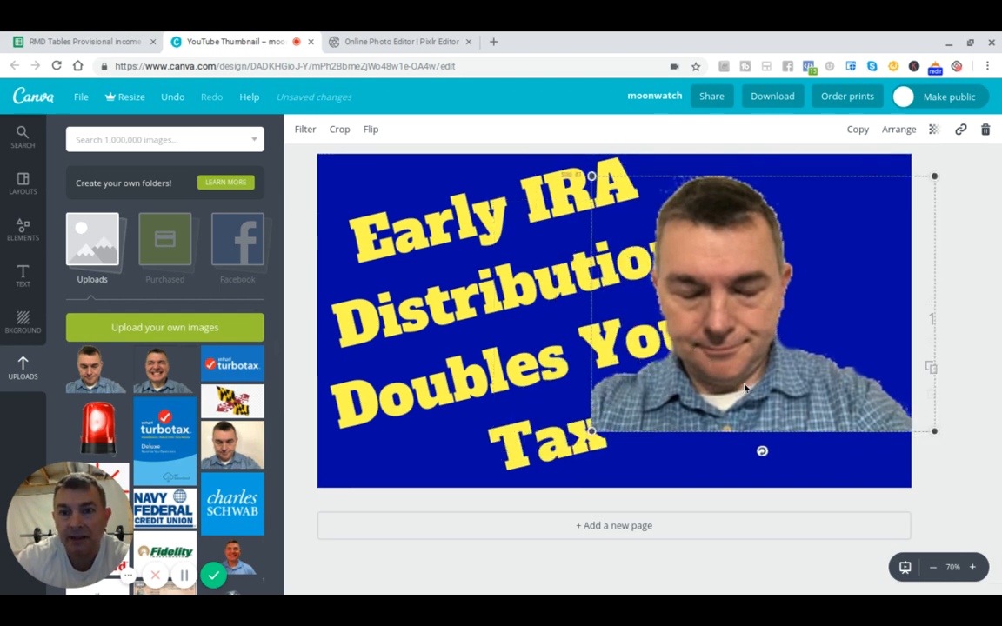
left_click(987, 133)
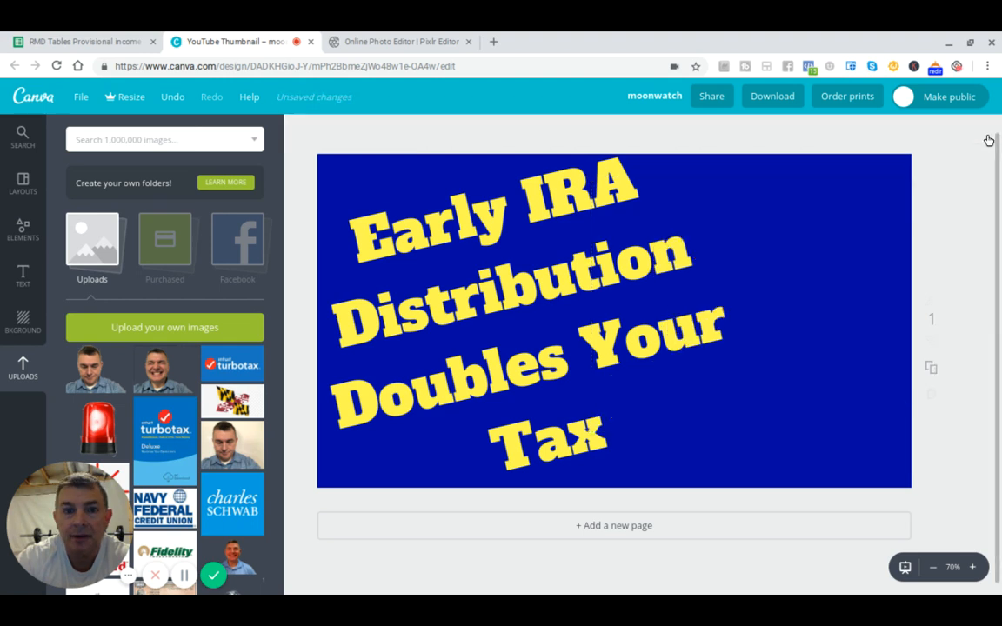
Add the grimacing portrait to the thumbnail and compare its inserted size with the looking-down cutout, removing the latter.
left_click(171, 385)
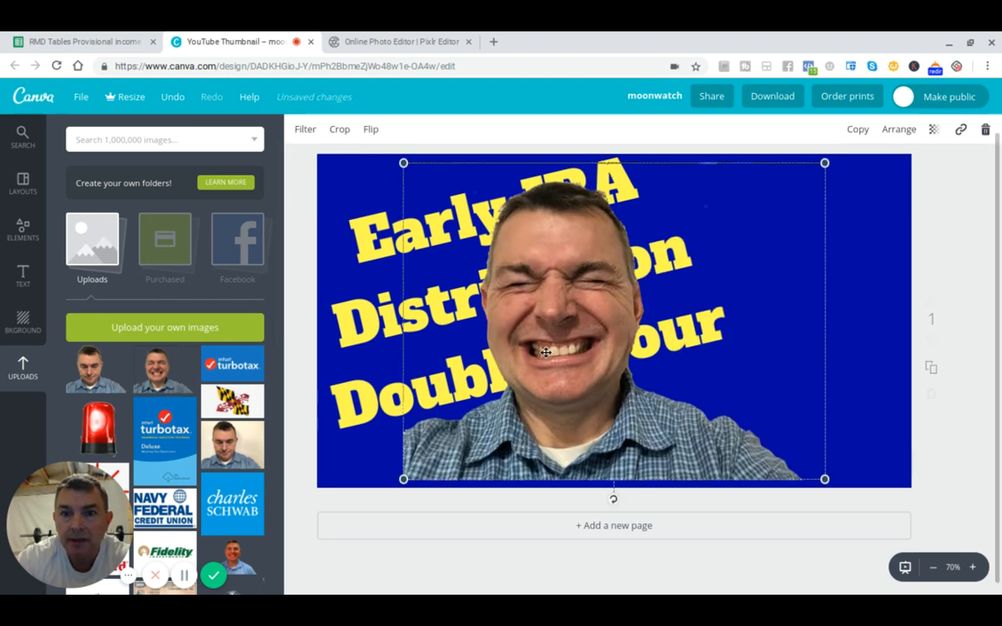
left_click(85, 376)
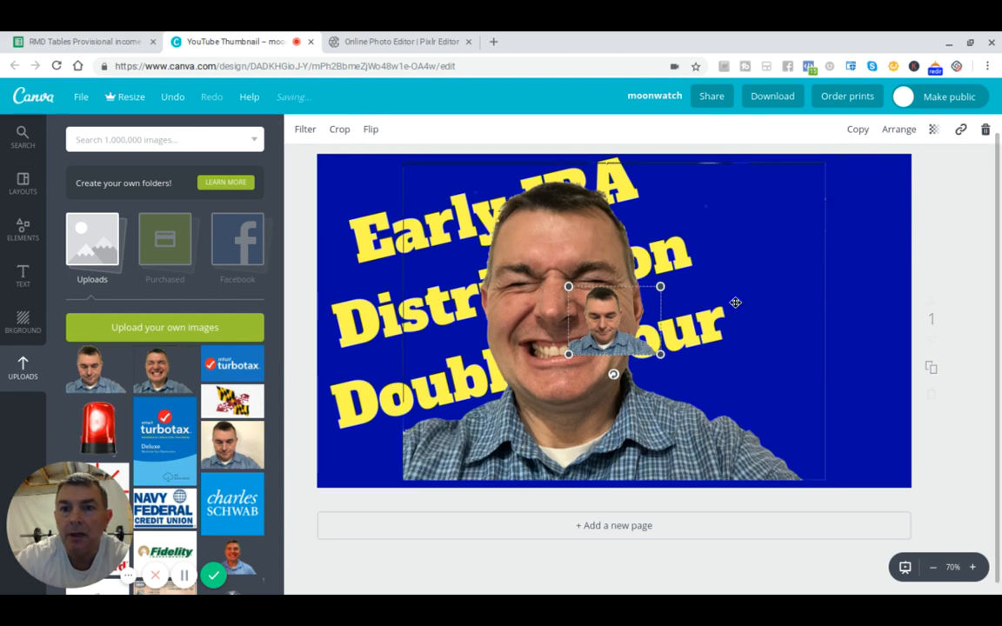
left_click(986, 130)
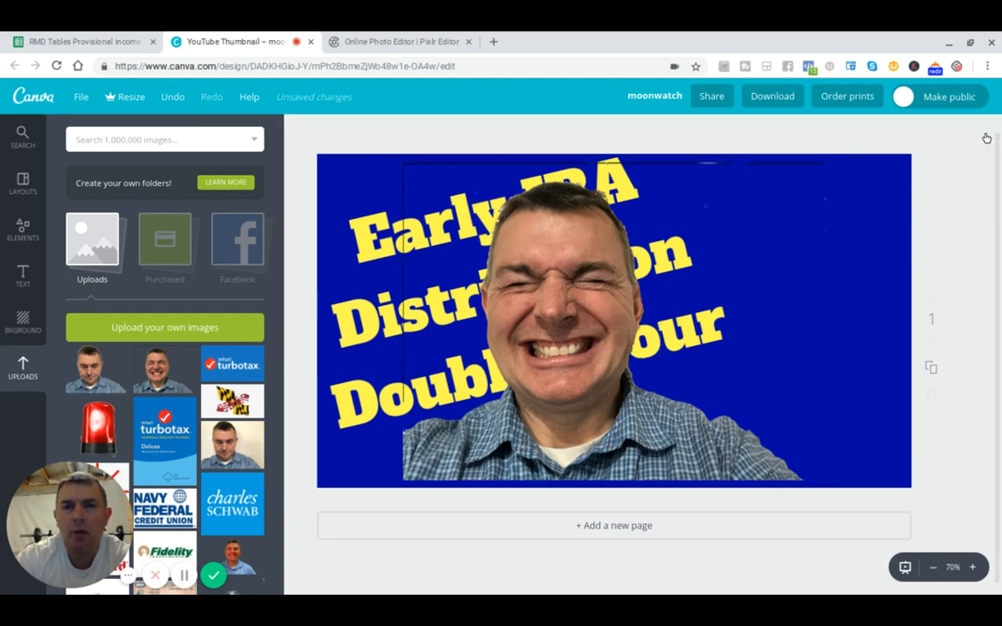
Switch to the Pixlr editor and zoom out of the joshdown cutout until the whole portrait is in view.
left_click(405, 50)
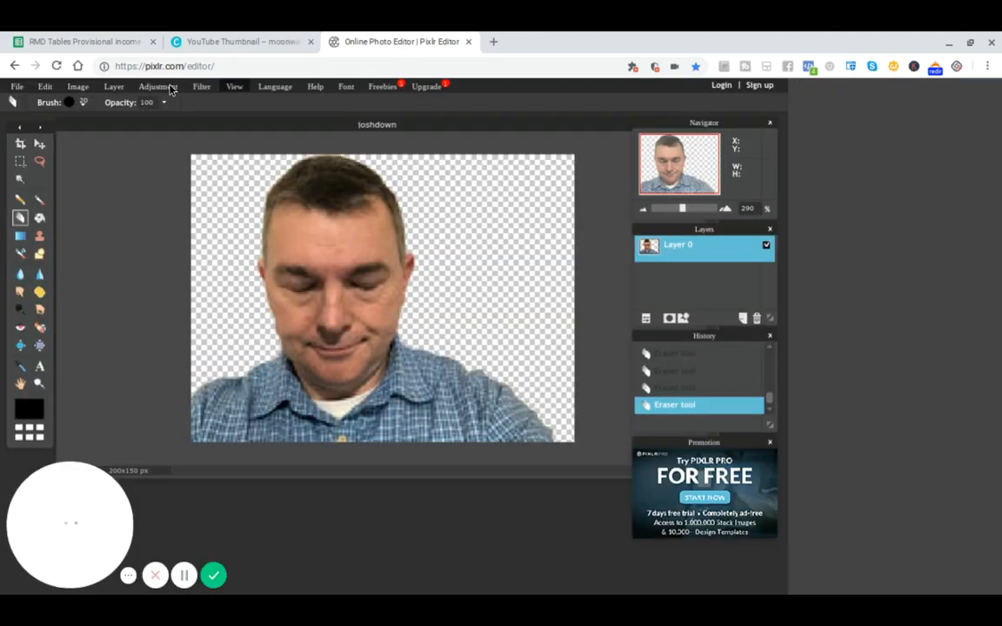
left_click(80, 87)
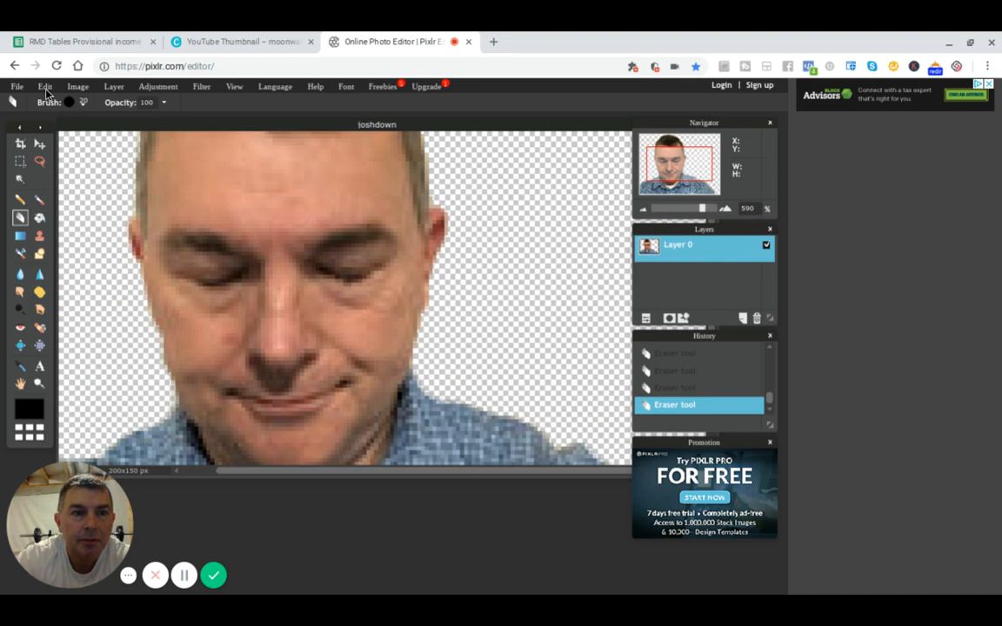
left_click(77, 86)
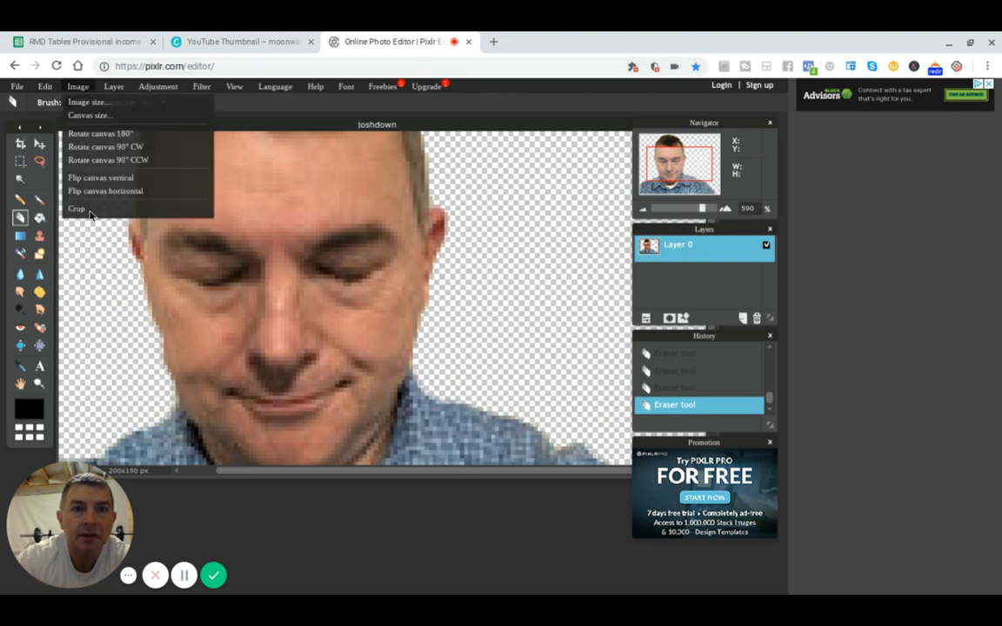
left_click(234, 87)
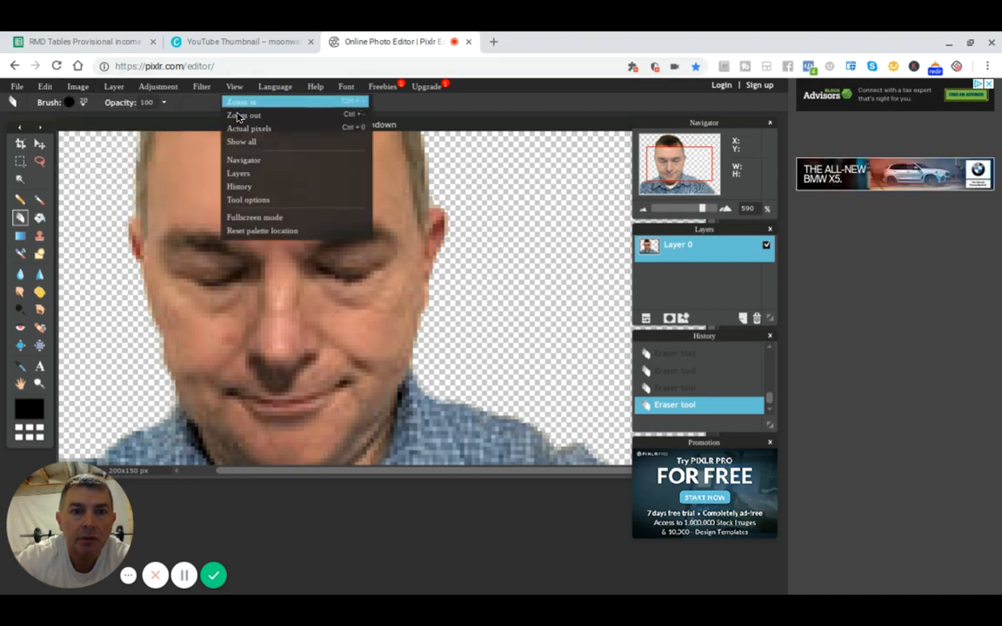
left_click(239, 115)
left_click(234, 87)
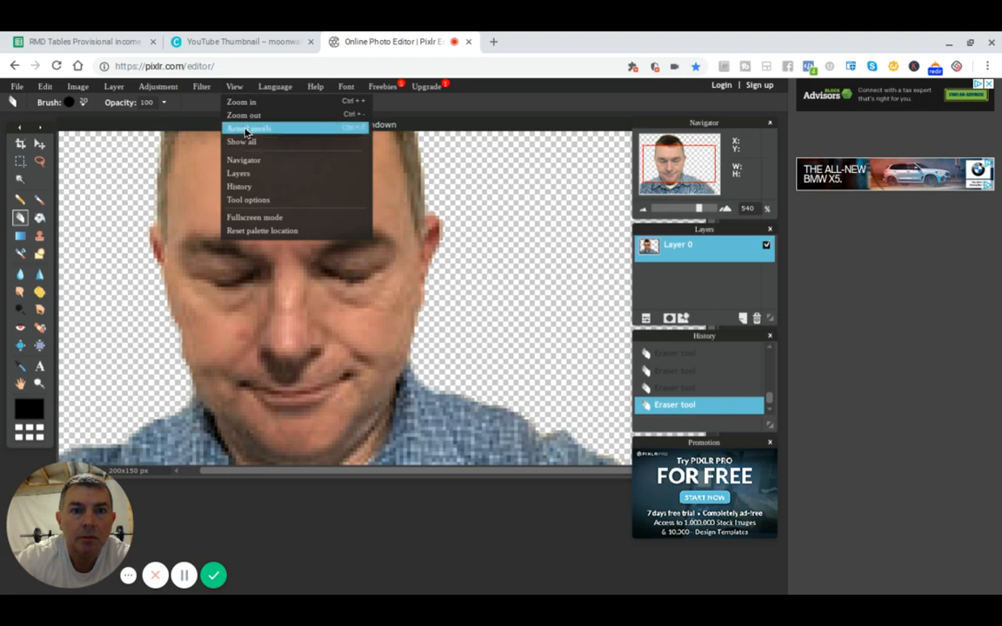
left_click(244, 115)
scroll(388, 311, "down", 3)
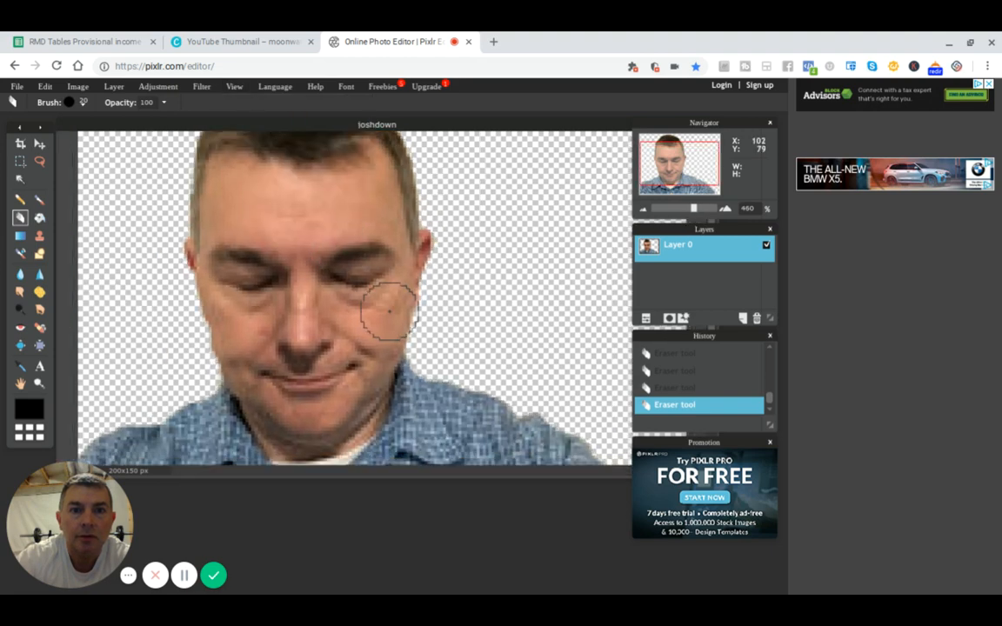
scroll(388, 310, "down", 1)
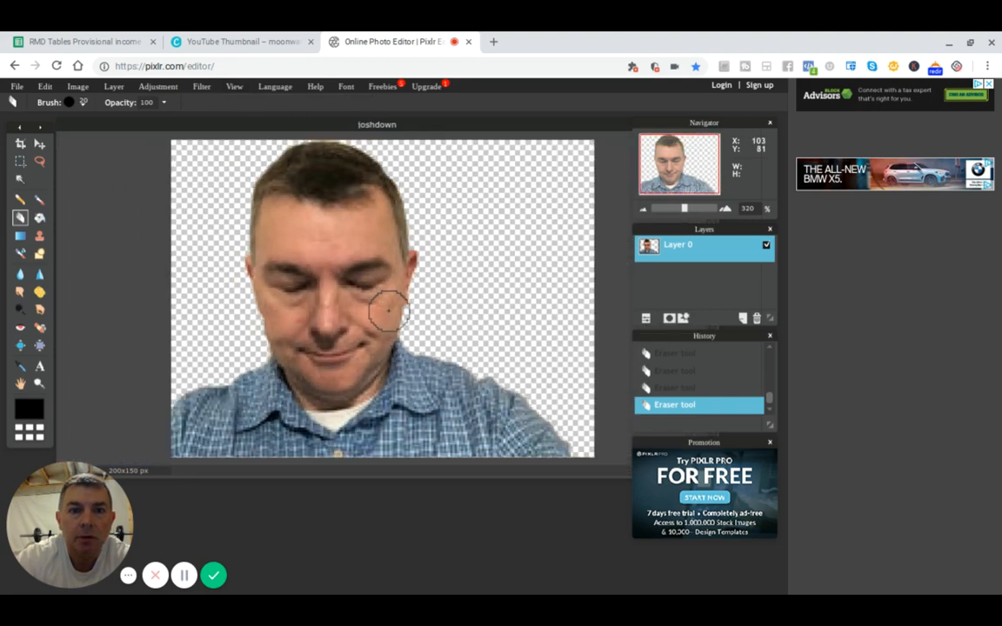
scroll(388, 311, "down", 1)
left_click(45, 86)
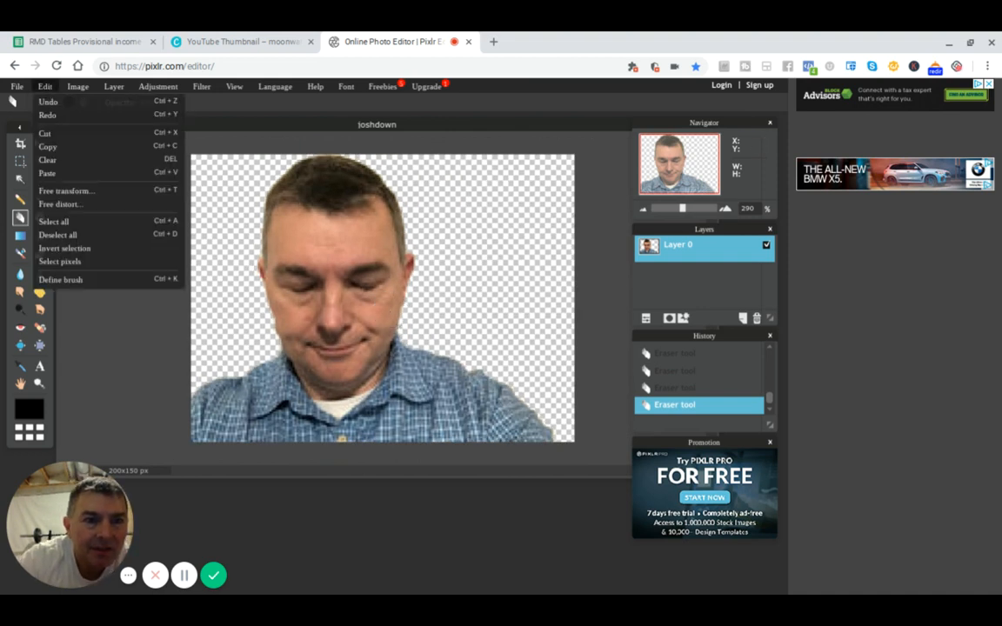
left_click(78, 86)
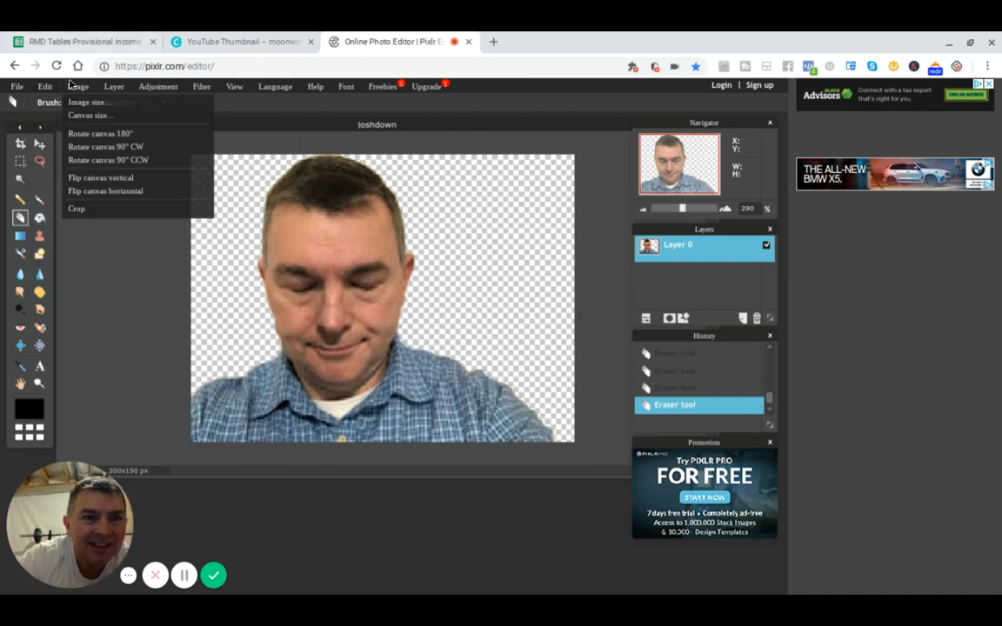
left_click(122, 91)
left_click(160, 90)
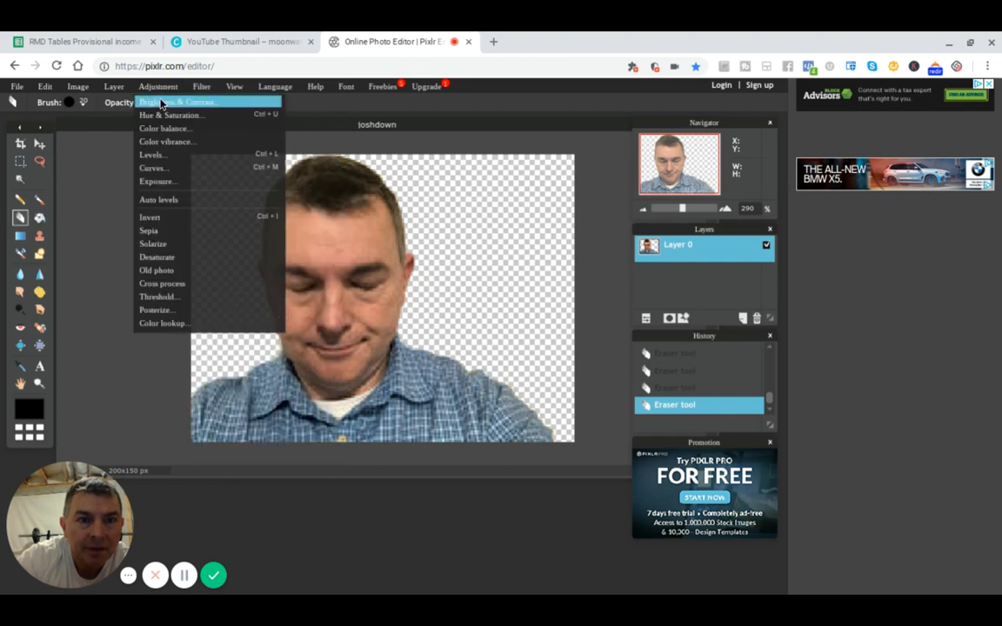
mouse_move(114, 91)
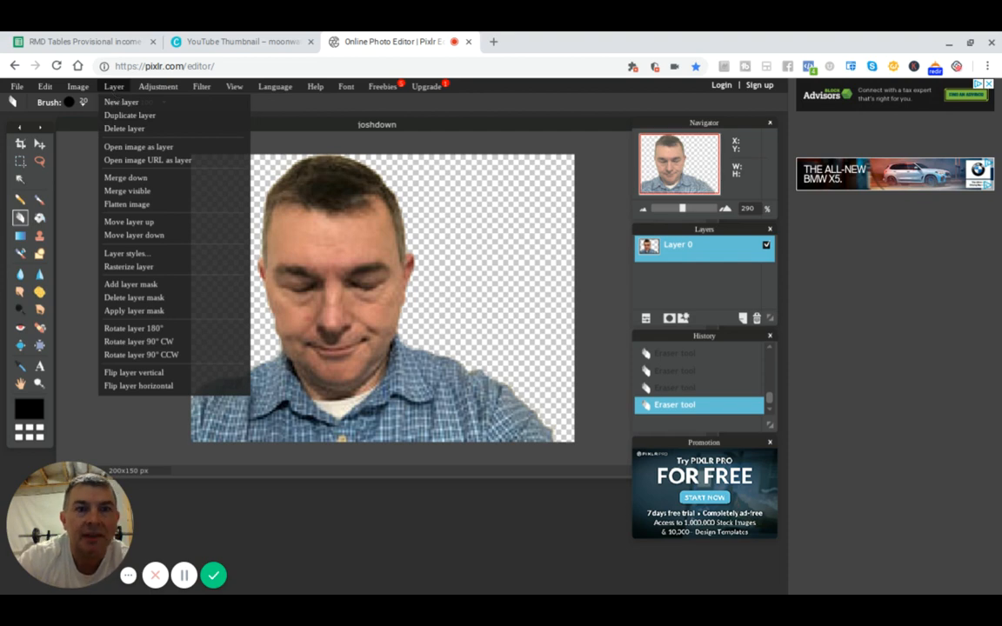
mouse_move(236, 89)
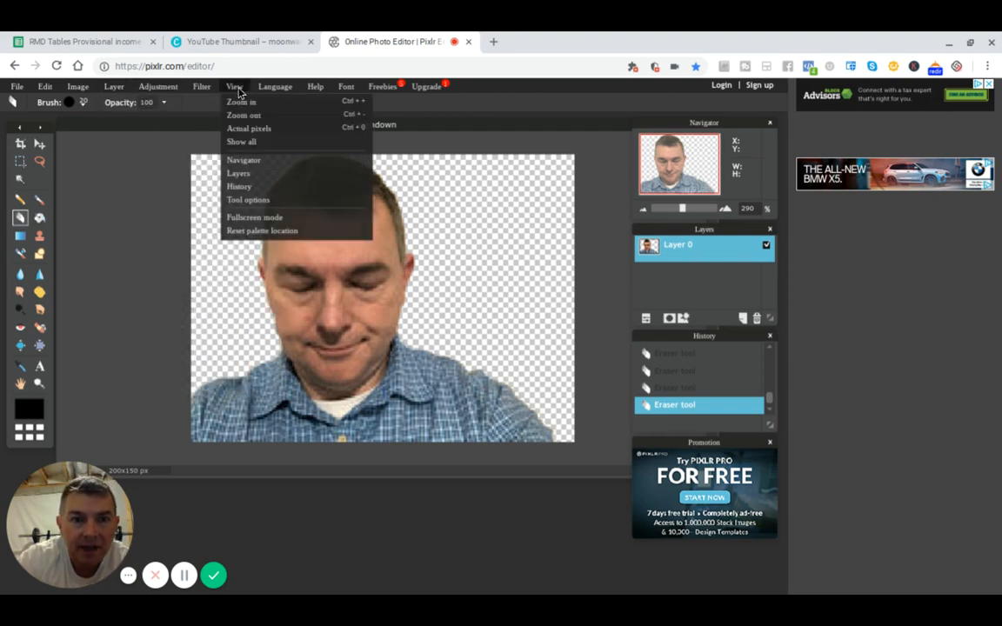
Enlarge the joshdown image to 1680 pixels wide with constrained proportions and inspect the face at the new size.
mouse_move(45, 87)
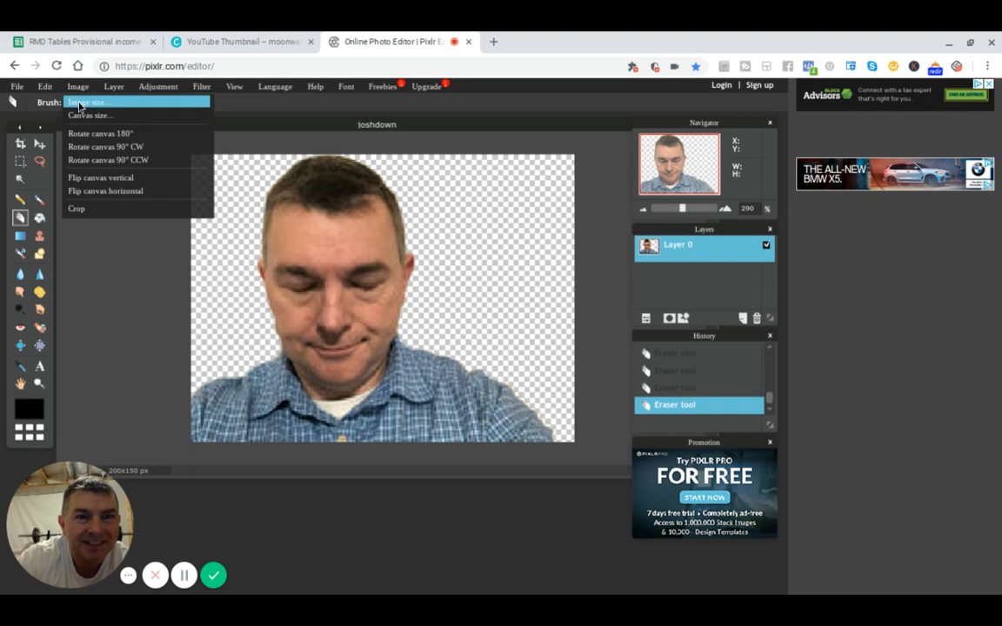
left_click(78, 103)
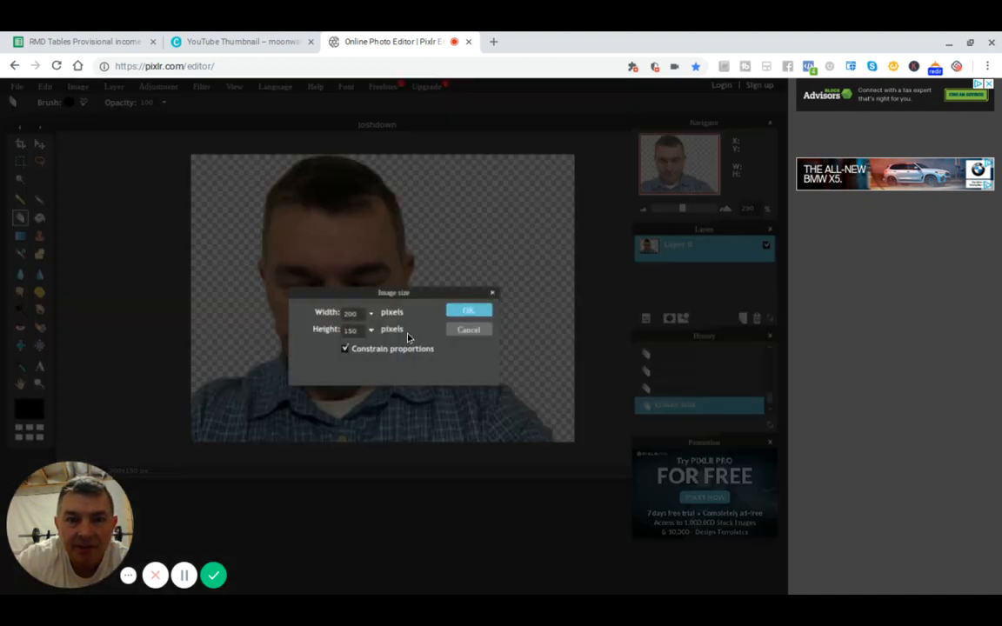
left_click(372, 315)
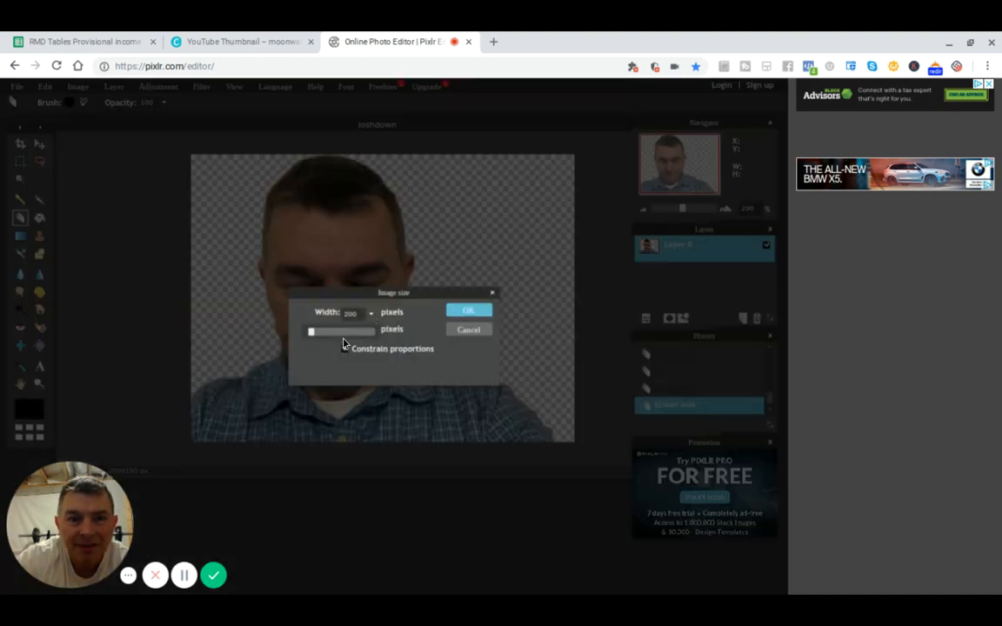
left_click(338, 333)
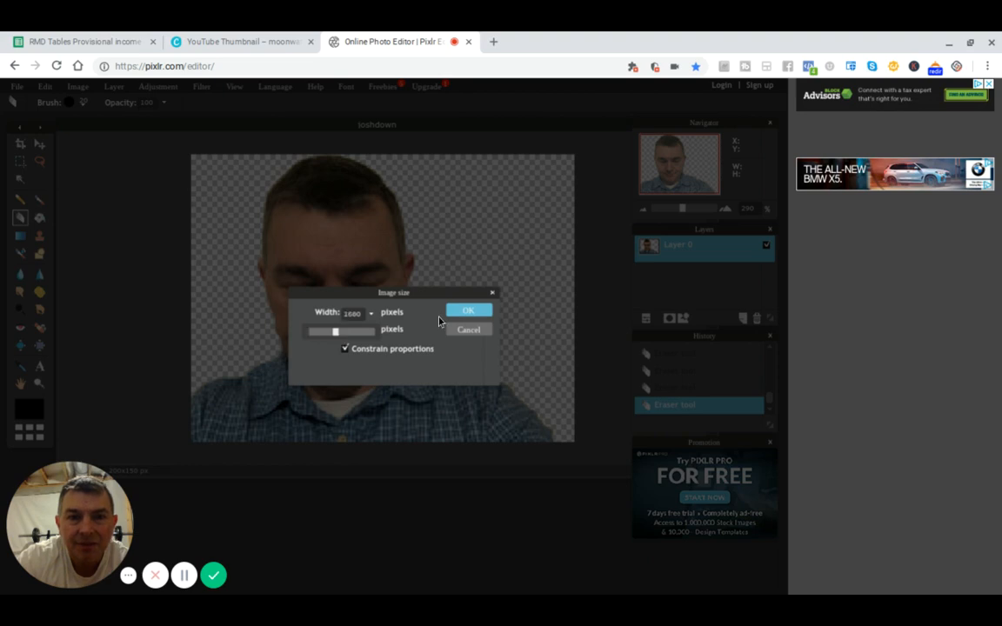
left_click(467, 312)
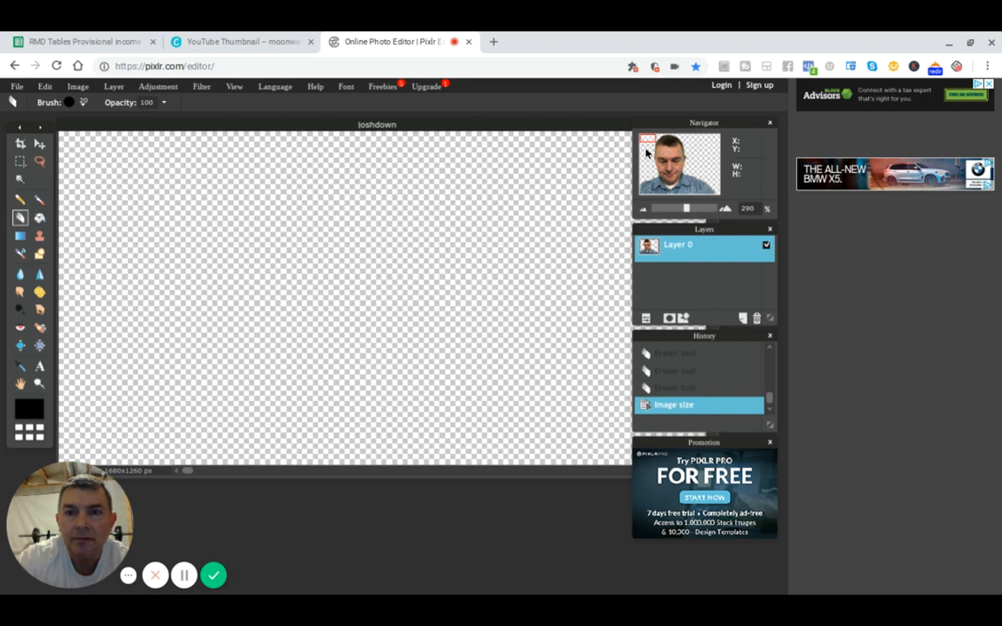
left_click_drag(651, 139, 672, 163)
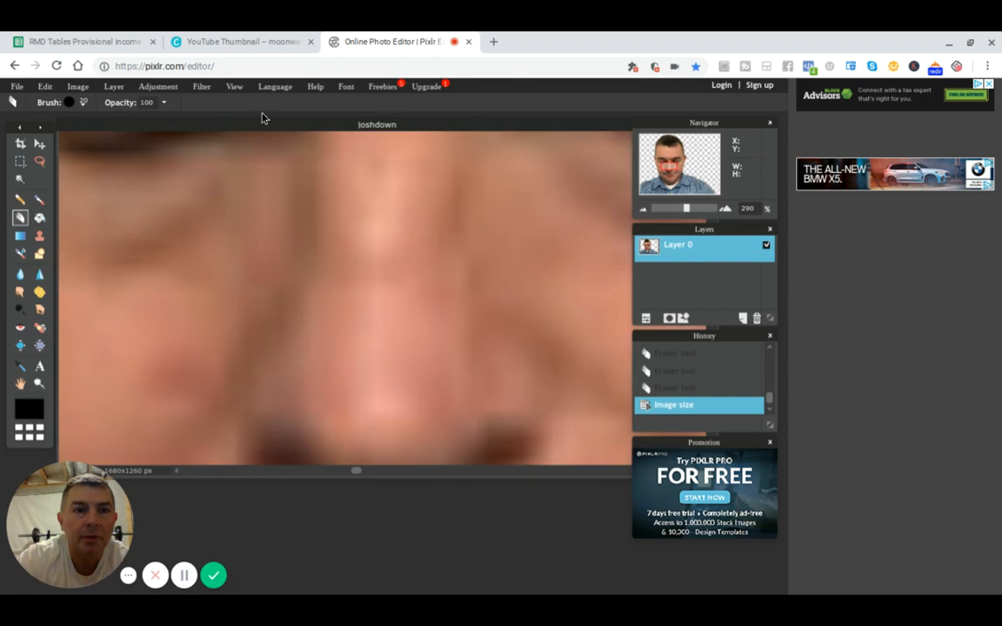
Resize the joshdown image to 640 by 480 pixels with constrained proportions.
left_click(44, 87)
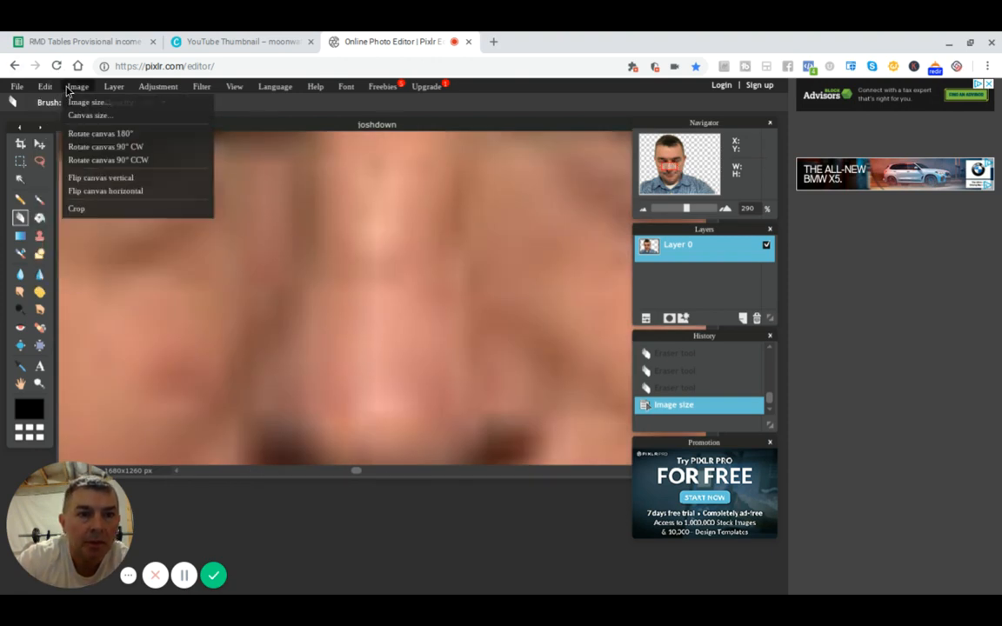
left_click(77, 104)
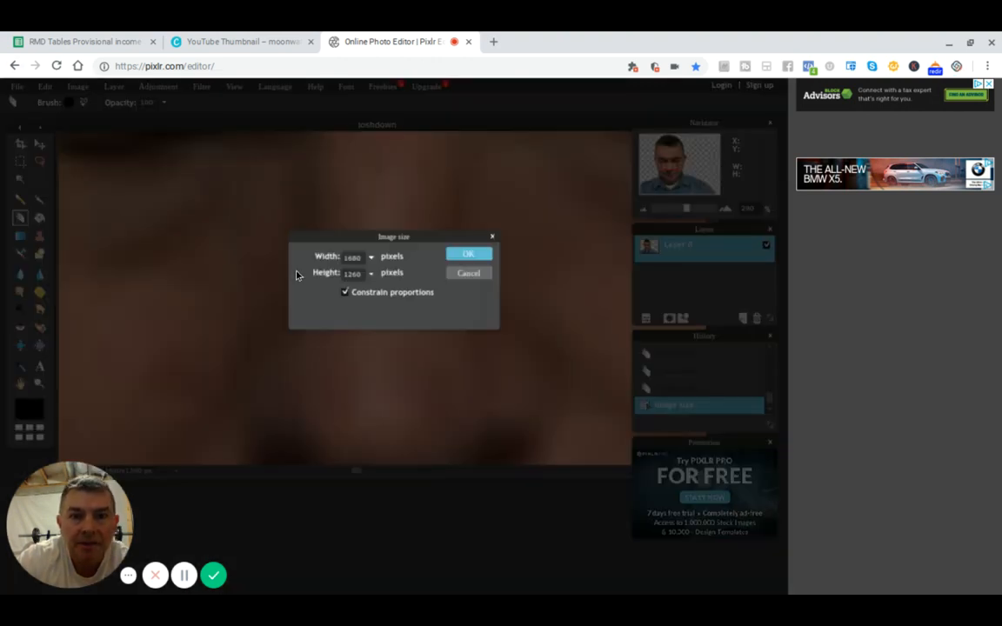
left_click(371, 260)
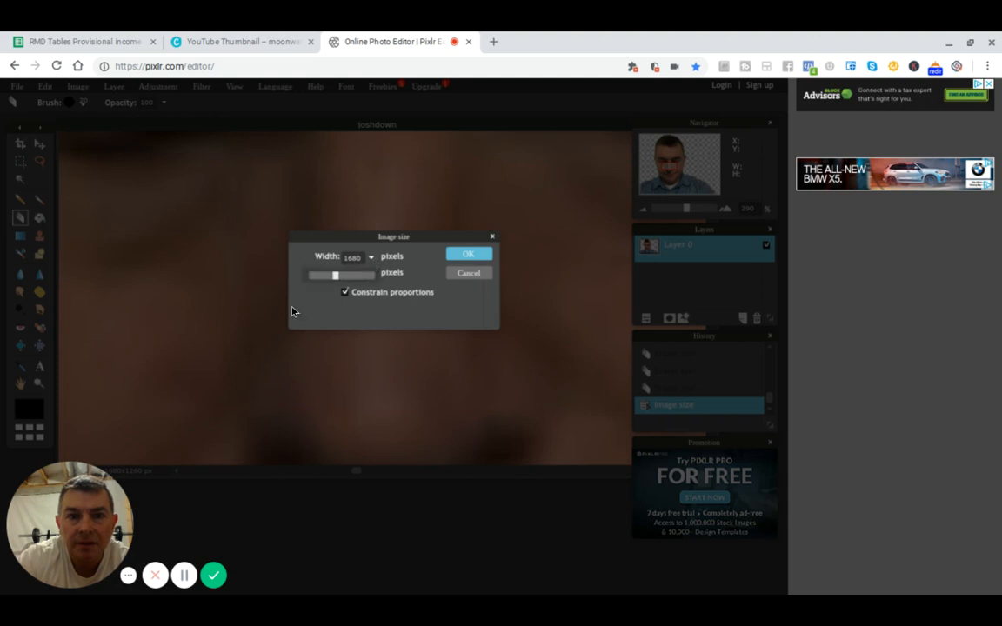
left_click_drag(326, 278, 316, 276)
left_click(467, 256)
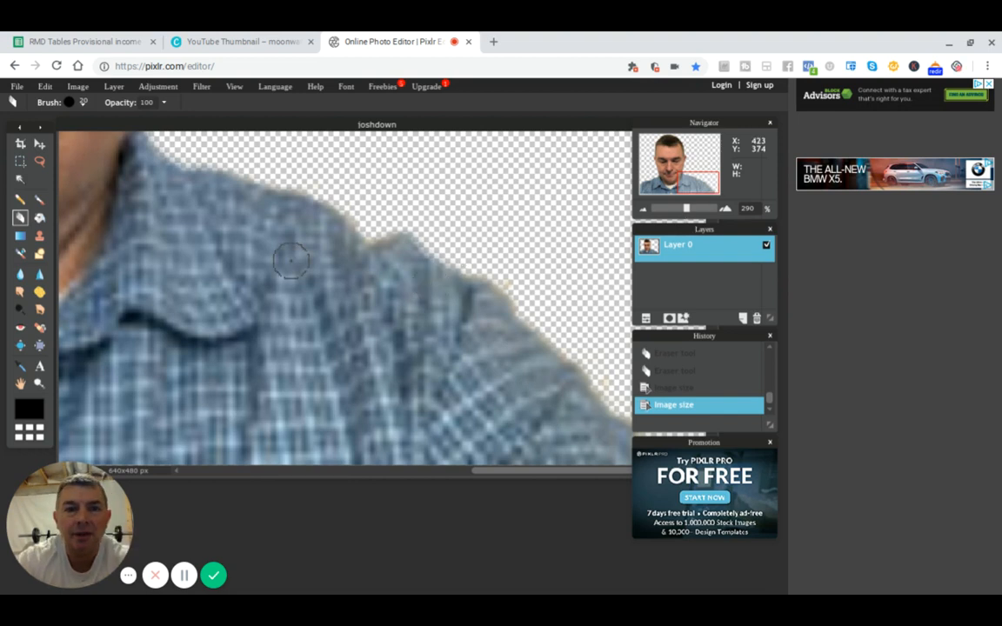
scroll(292, 261, "up", 1)
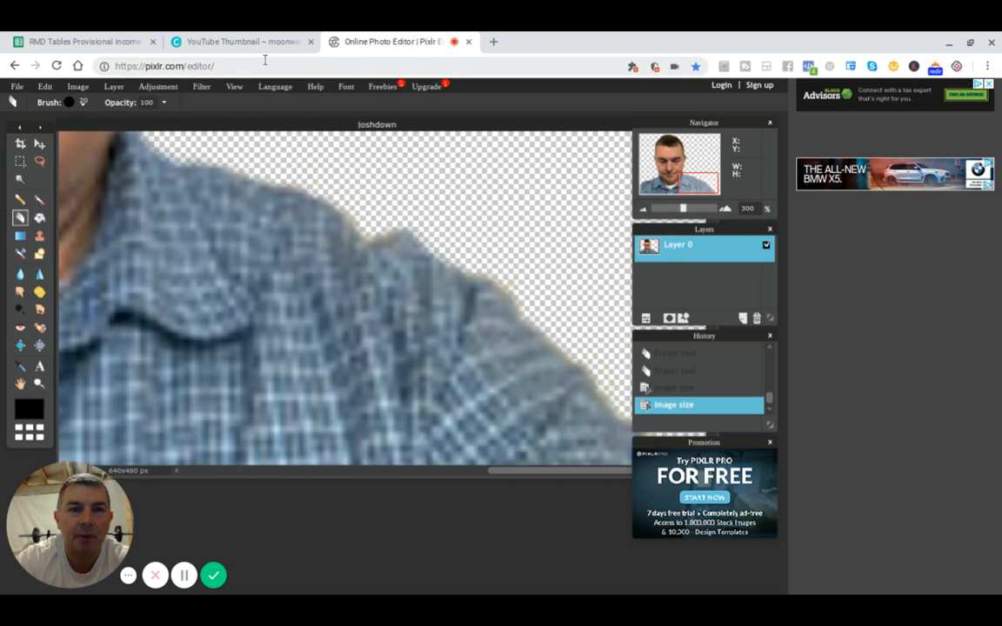
left_click(242, 90)
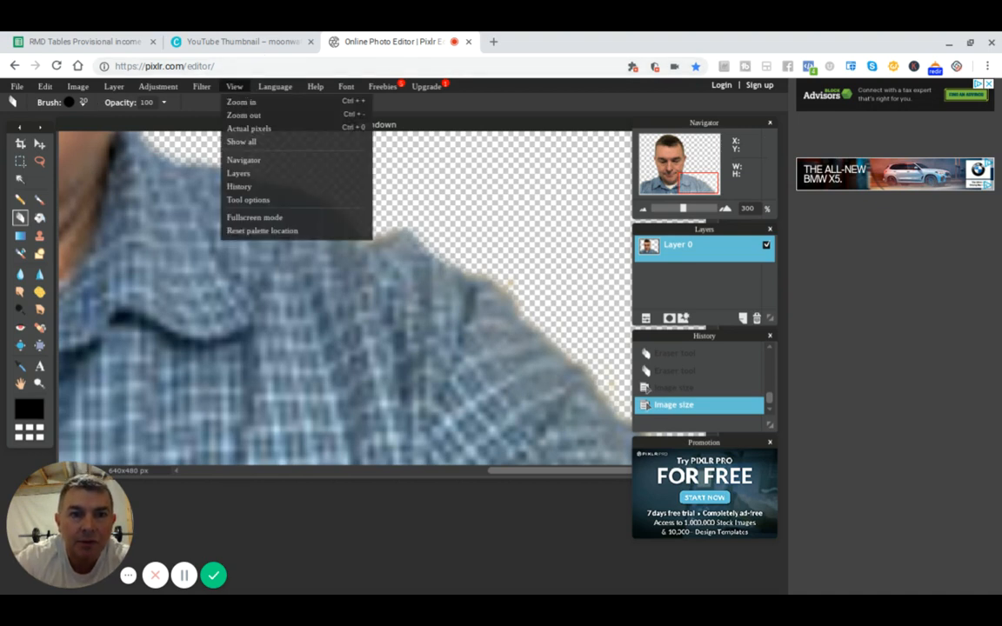
mouse_move(202, 87)
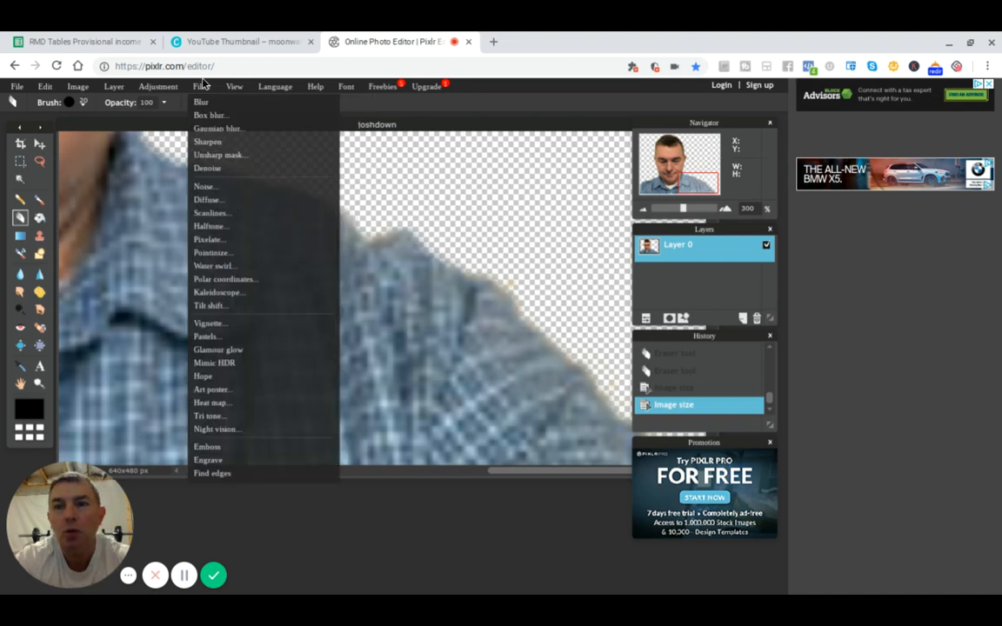
left_click(144, 90)
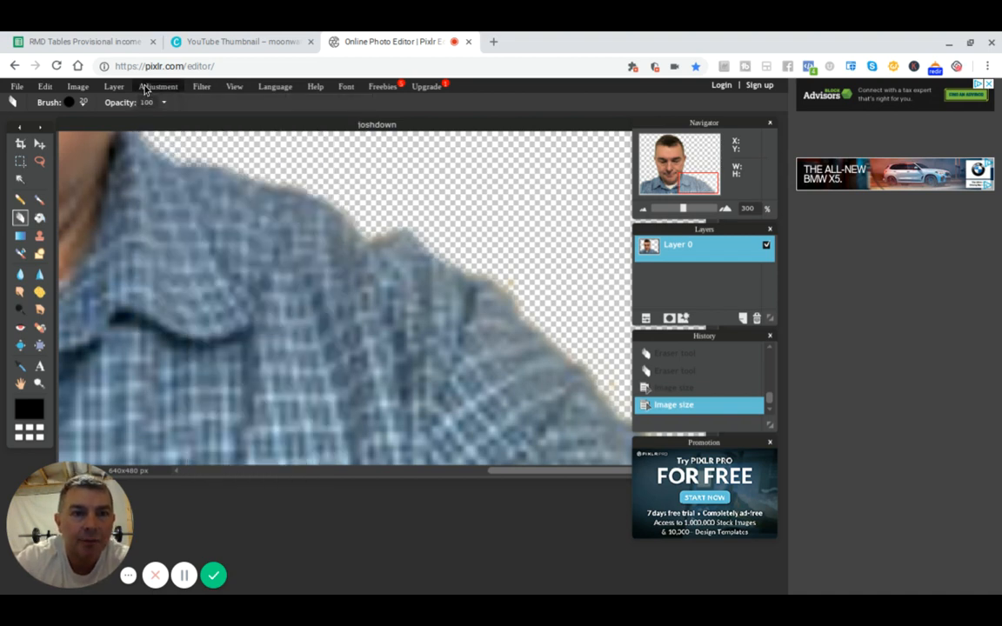
left_click(145, 90)
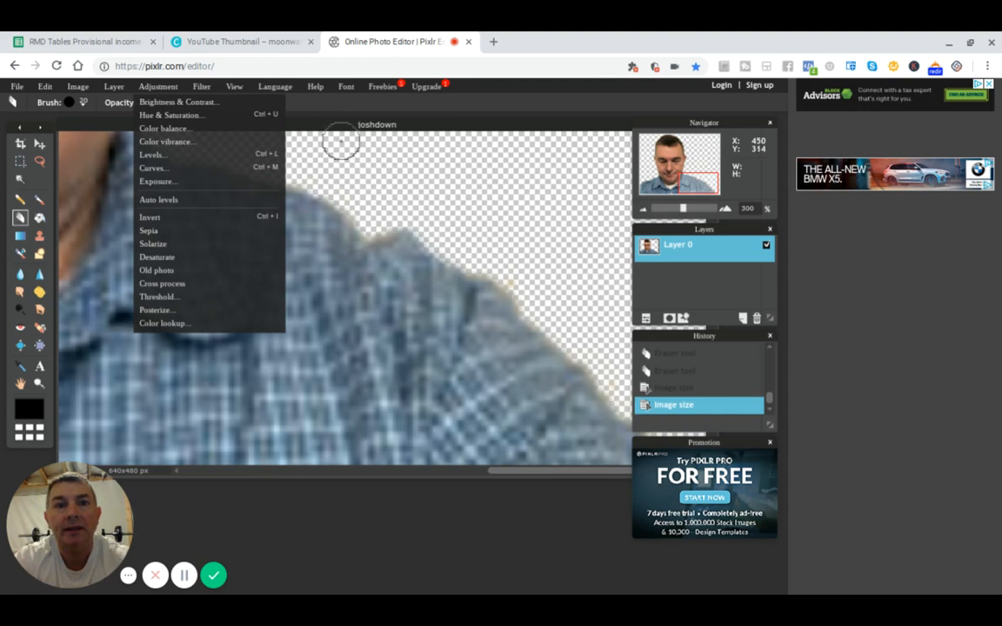
left_click(245, 41)
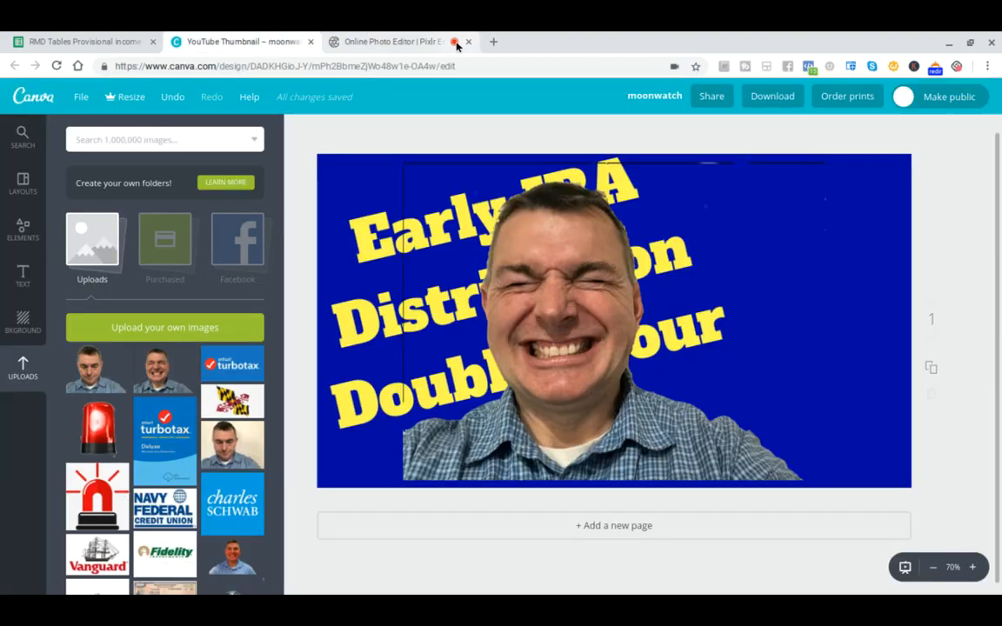
left_click(412, 43)
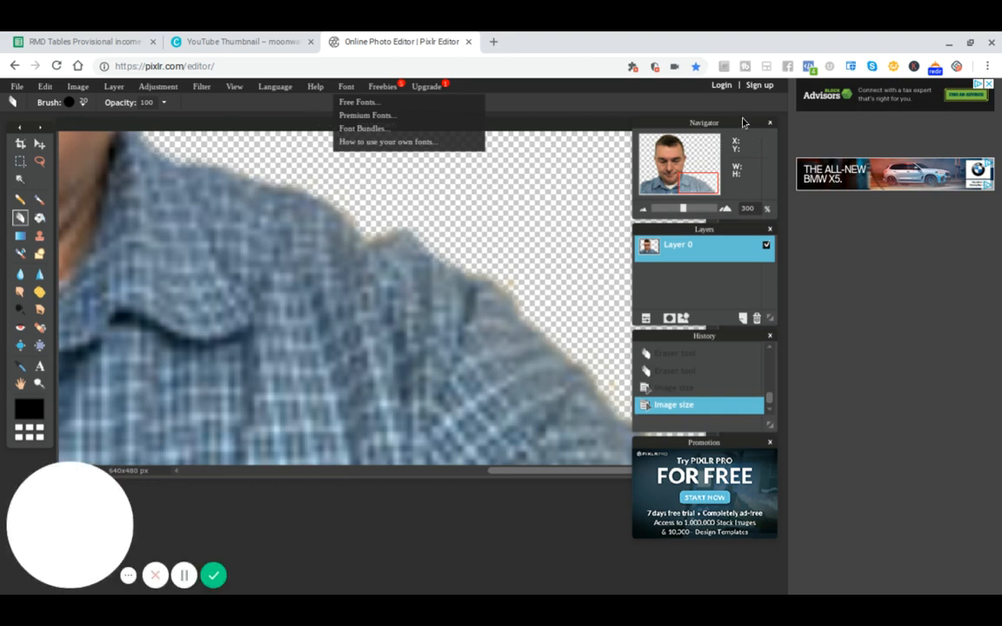
Close the joshdown image without saving it, and close the Canva thumbnail.
left_click(770, 122)
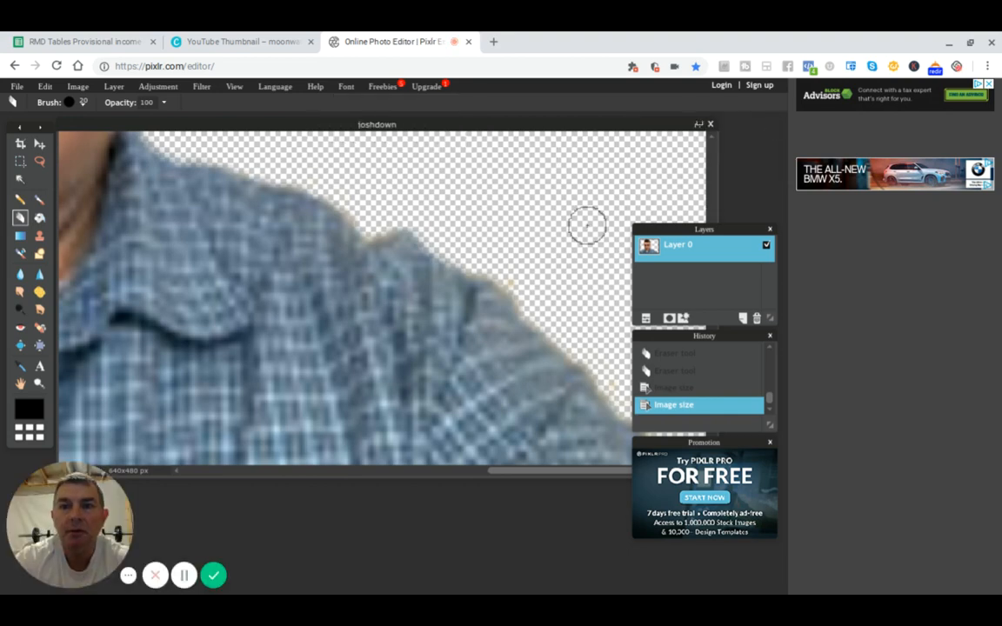
left_click(711, 124)
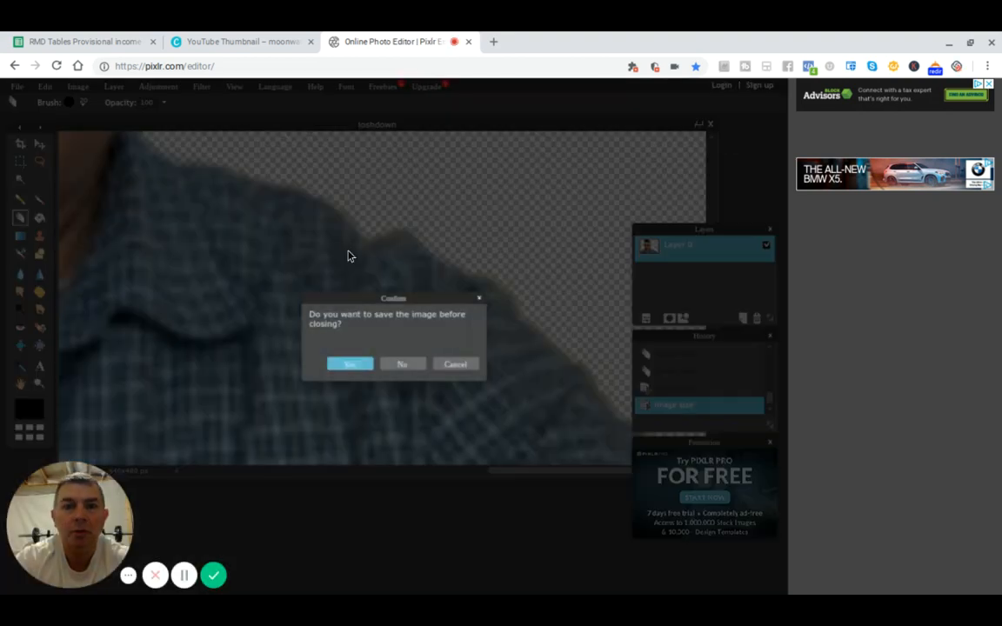
left_click(401, 364)
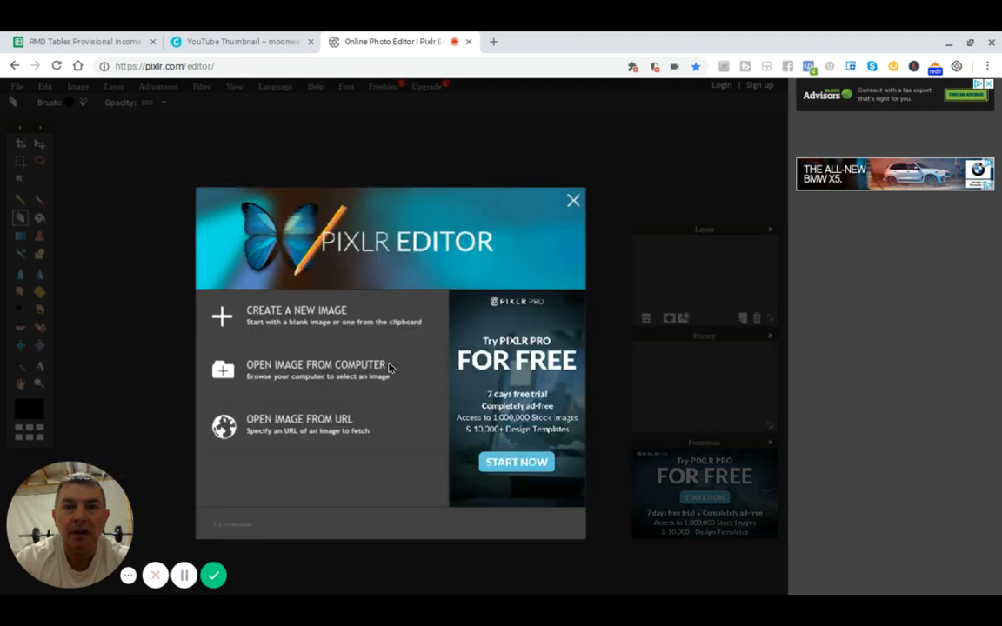
left_click(310, 41)
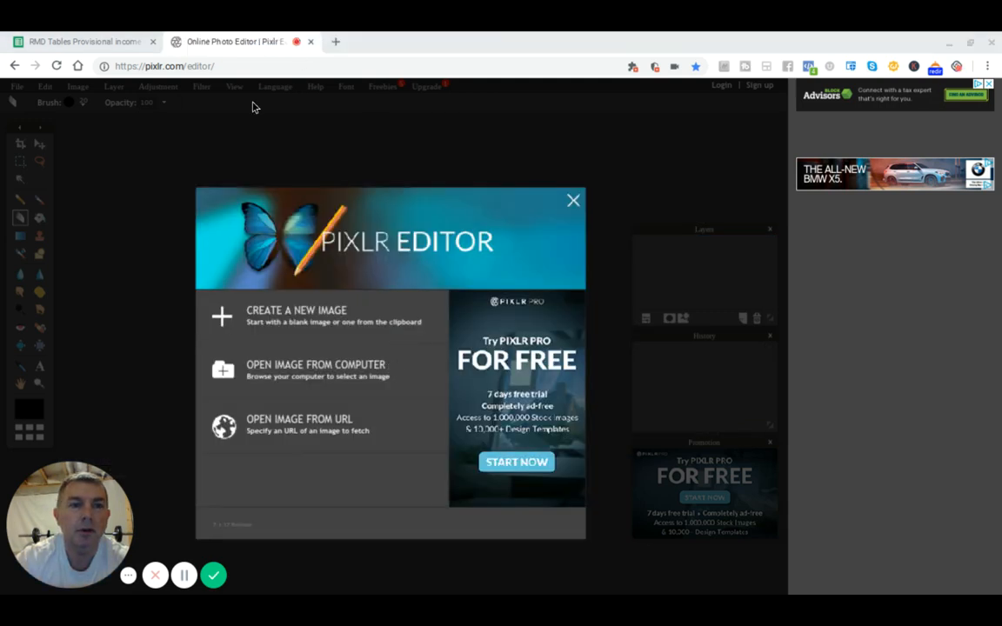